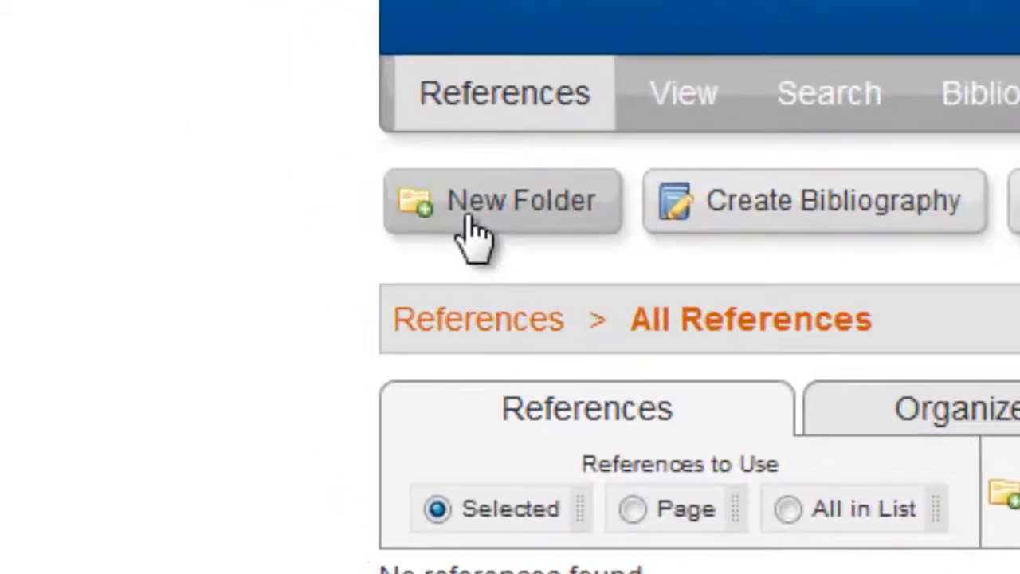
Create a new folder named ANun_MEDLINEPubMed.
left_click(475, 233)
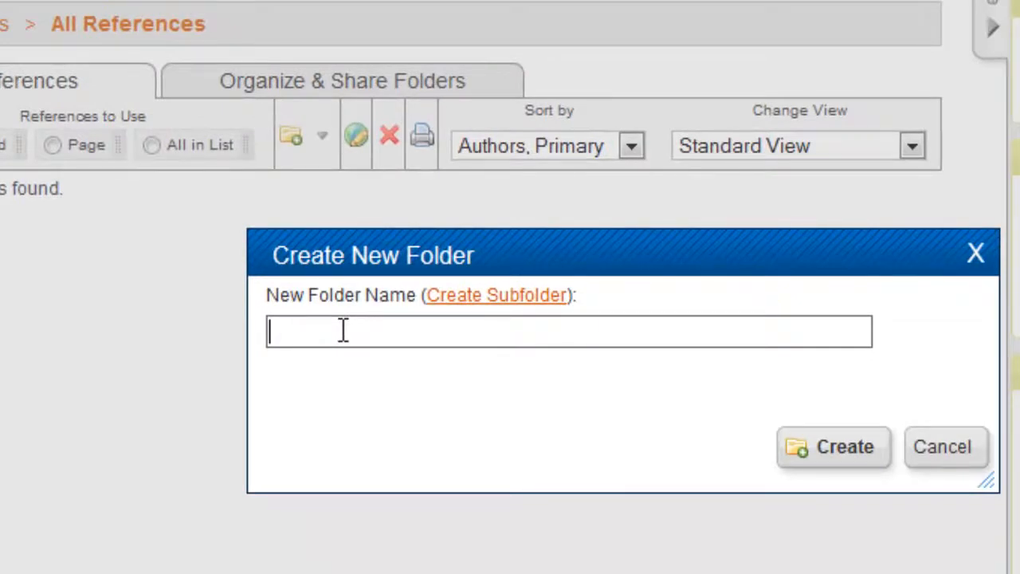
type("ANun")
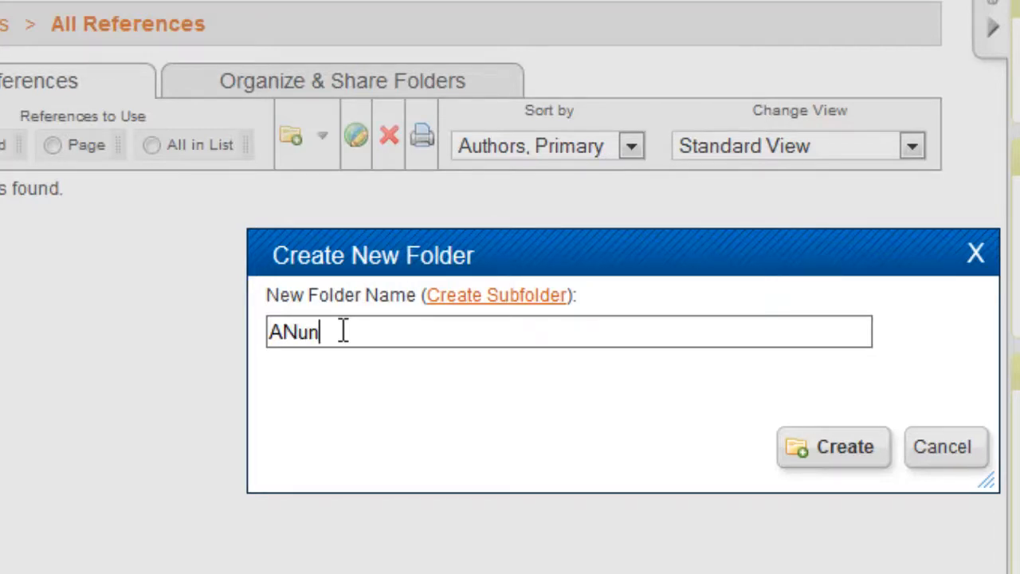
type("_")
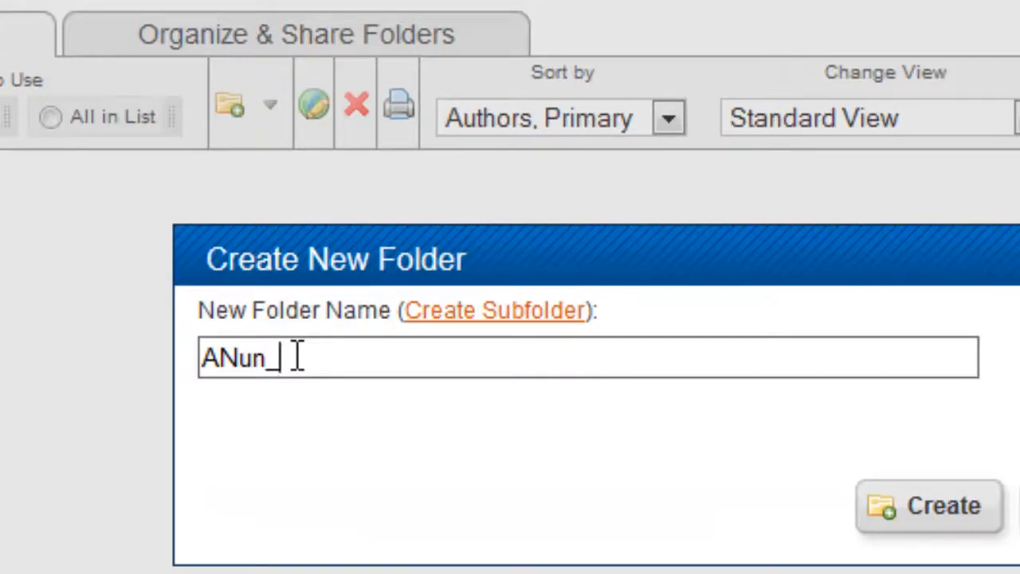
type("MED")
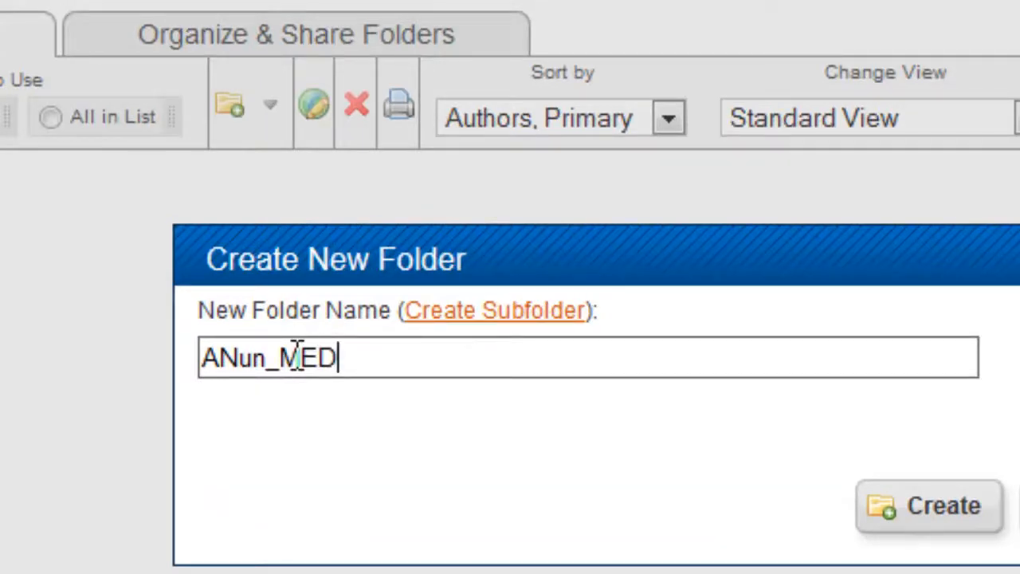
type("LINEP")
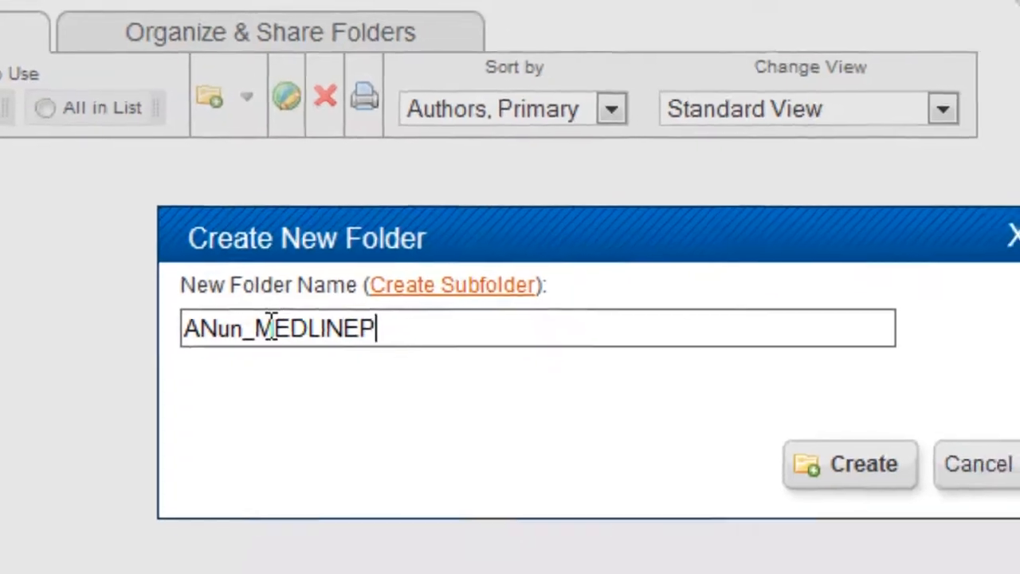
type("ubMe")
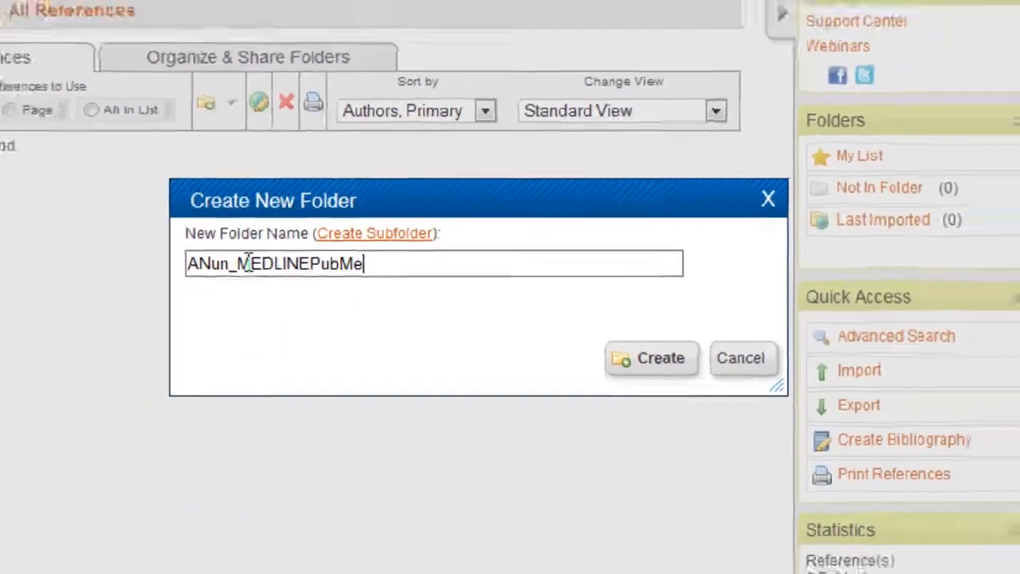
type("d")
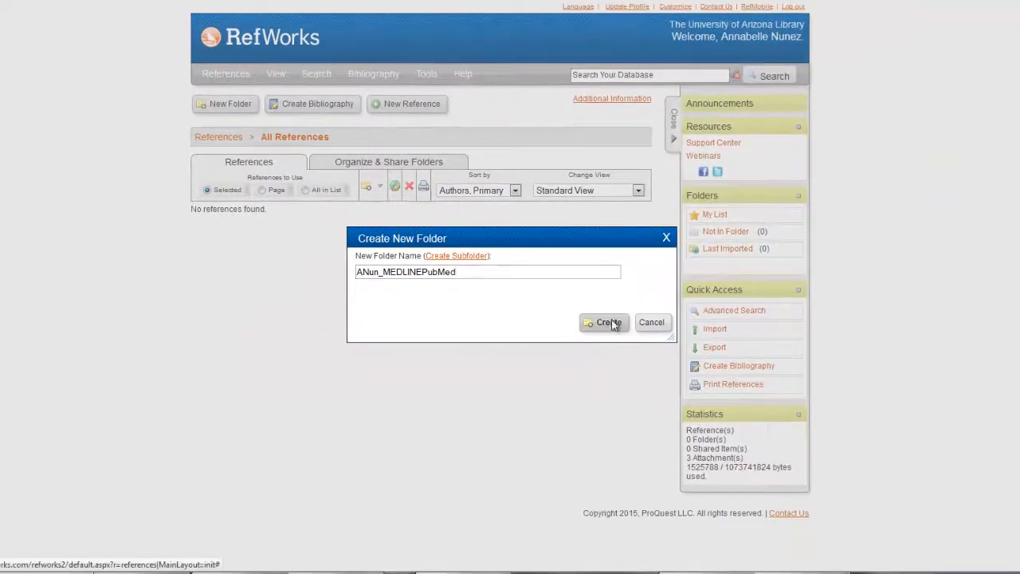
left_click(608, 322)
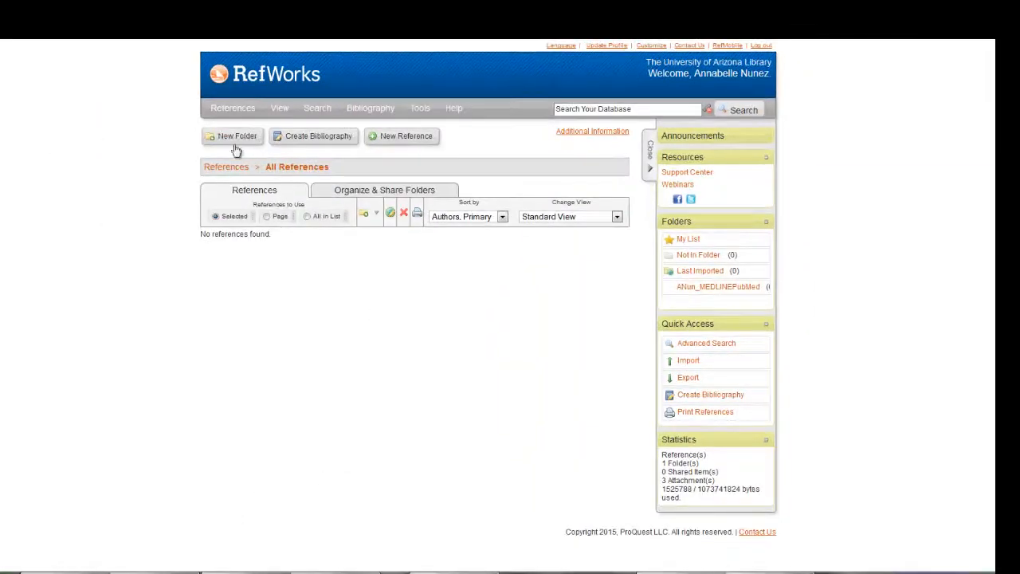
Create a second folder named ANun_PsycINFO.
left_click(236, 148)
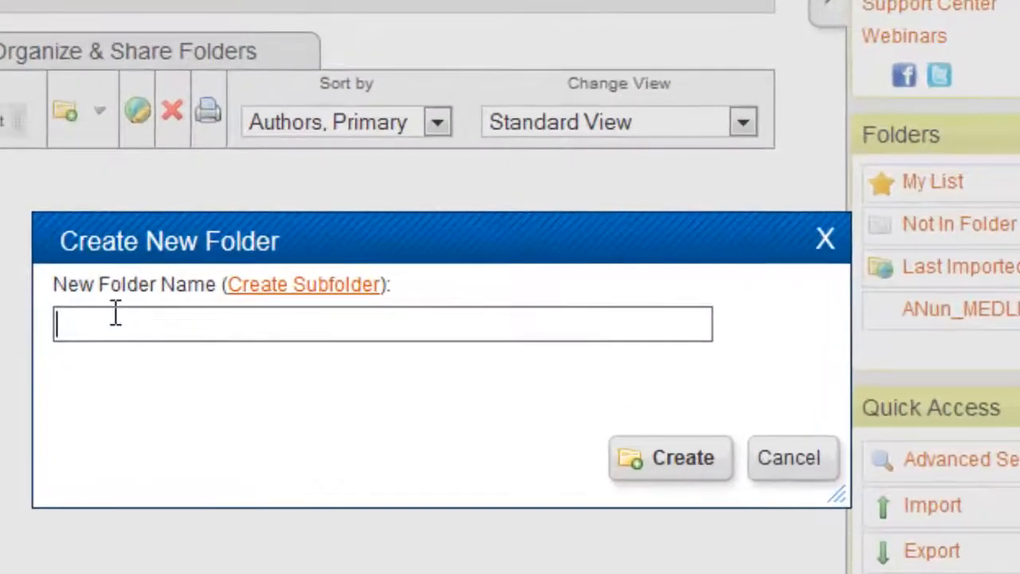
type("ANune")
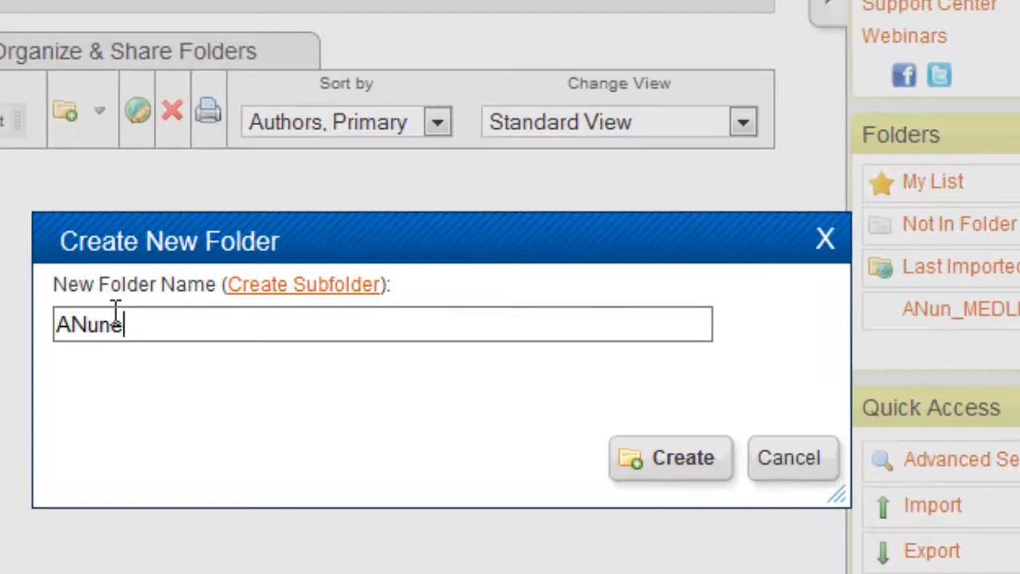
key("BackSpace")
type("_PsycINFO")
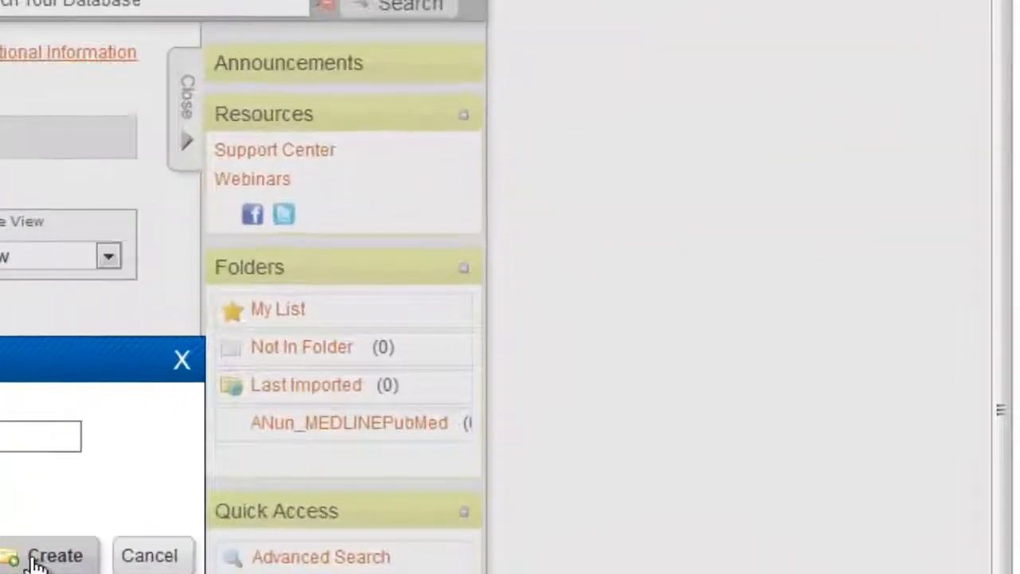
left_click(505, 313)
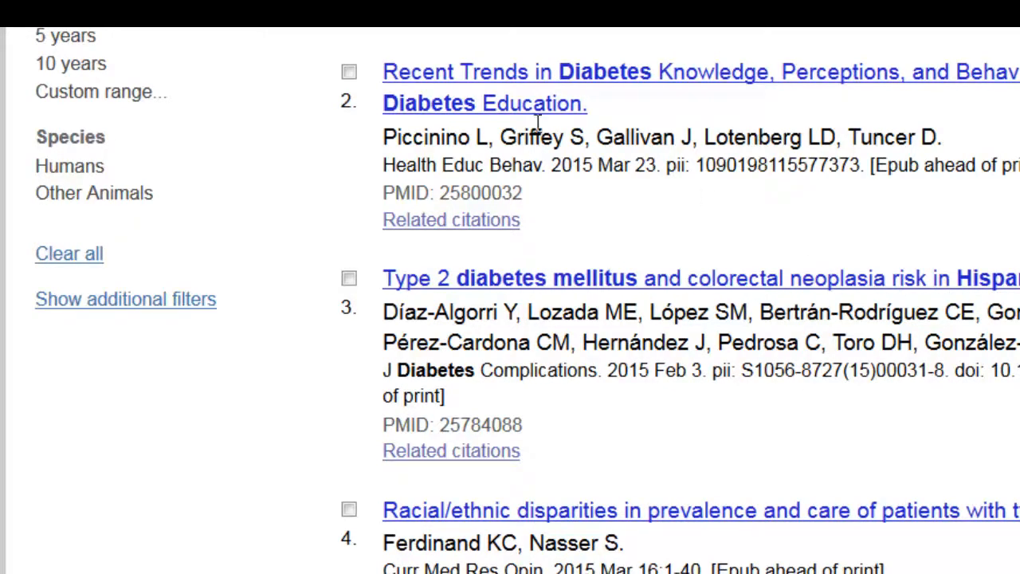
Switch to the PubMed results and select articles 2, 3 and 4 of the diabetes search.
left_click(350, 72)
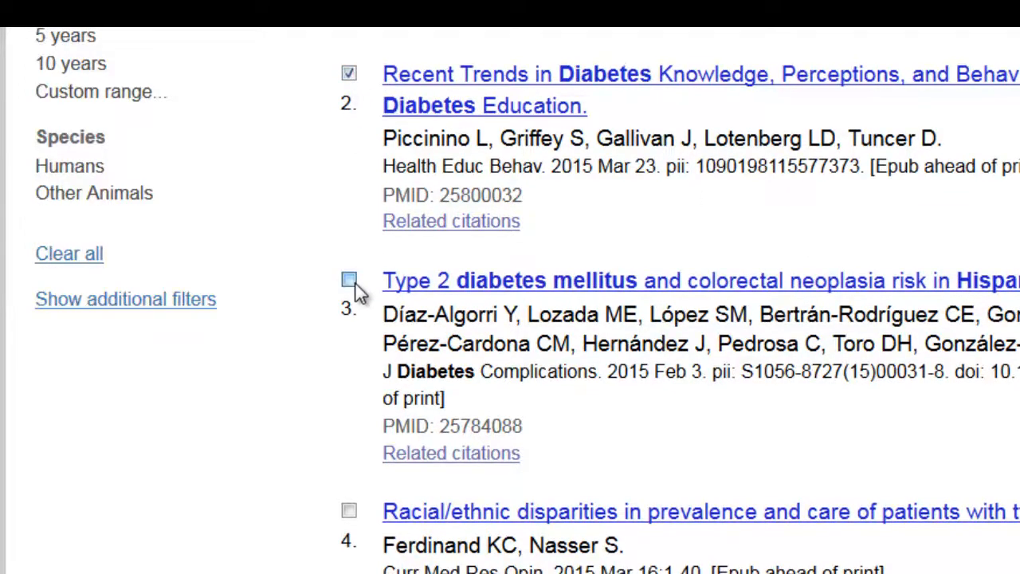
left_click(351, 280)
left_click(351, 513)
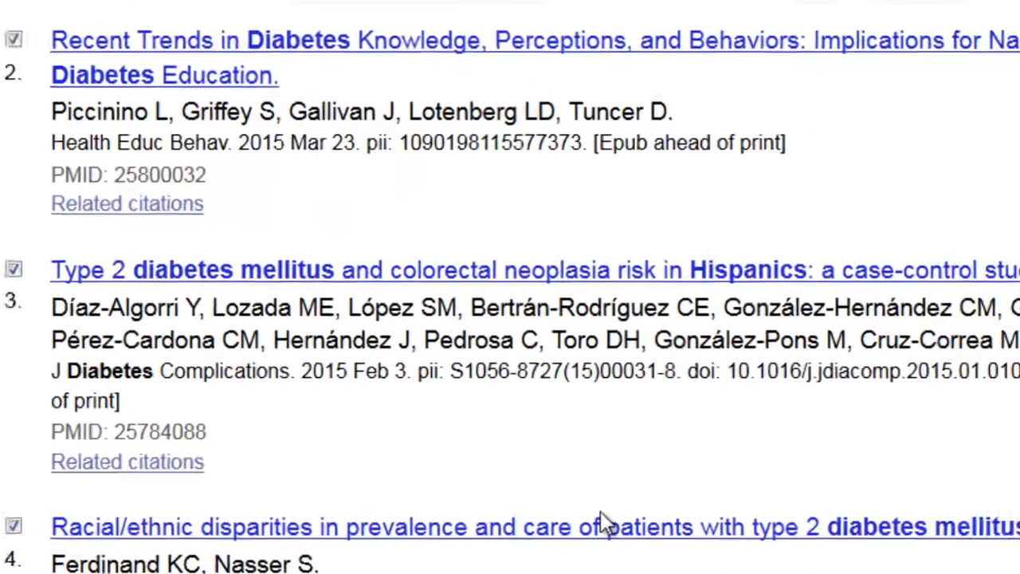
Send the selected PubMed articles to a file in MEDLINE format and open pubmed_result.txt with Notepad.
scroll(865, 515, "up", 4)
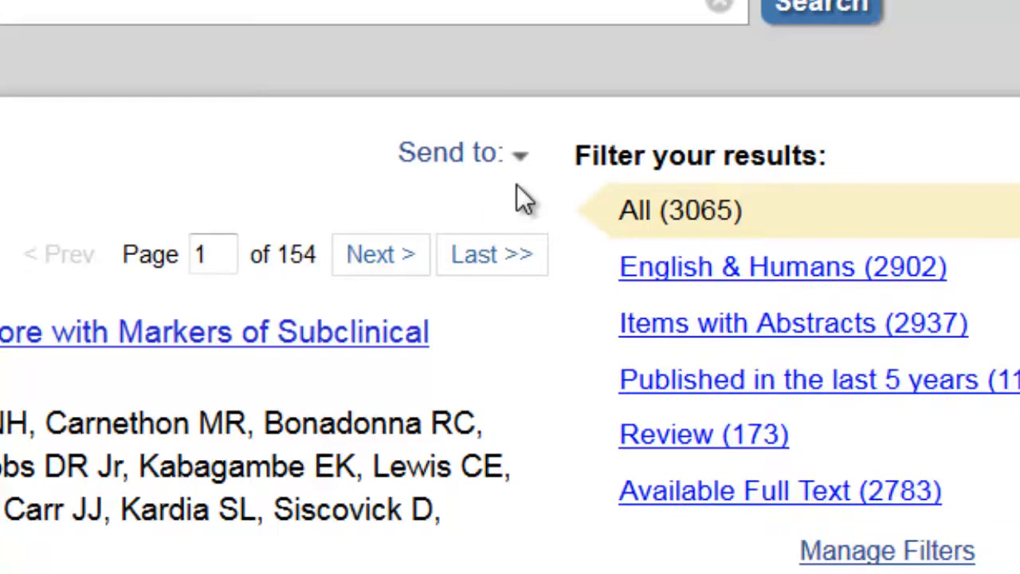
left_click(523, 157)
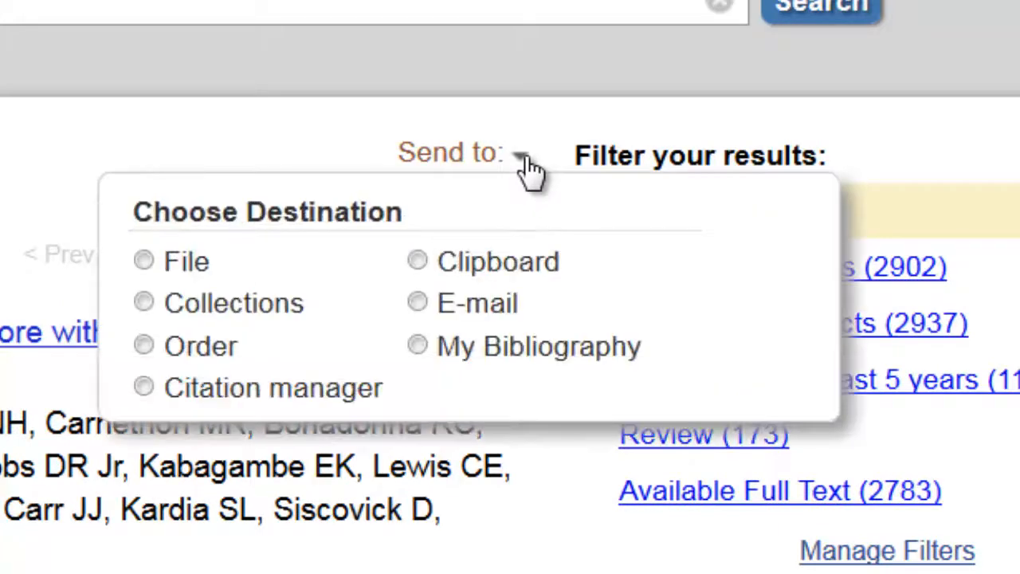
left_click(145, 261)
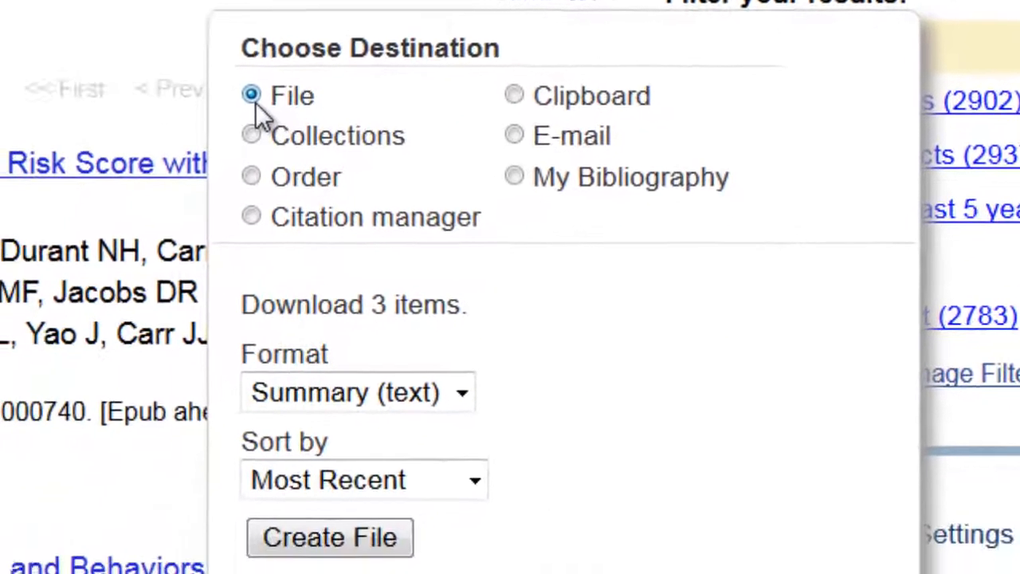
left_click(367, 390)
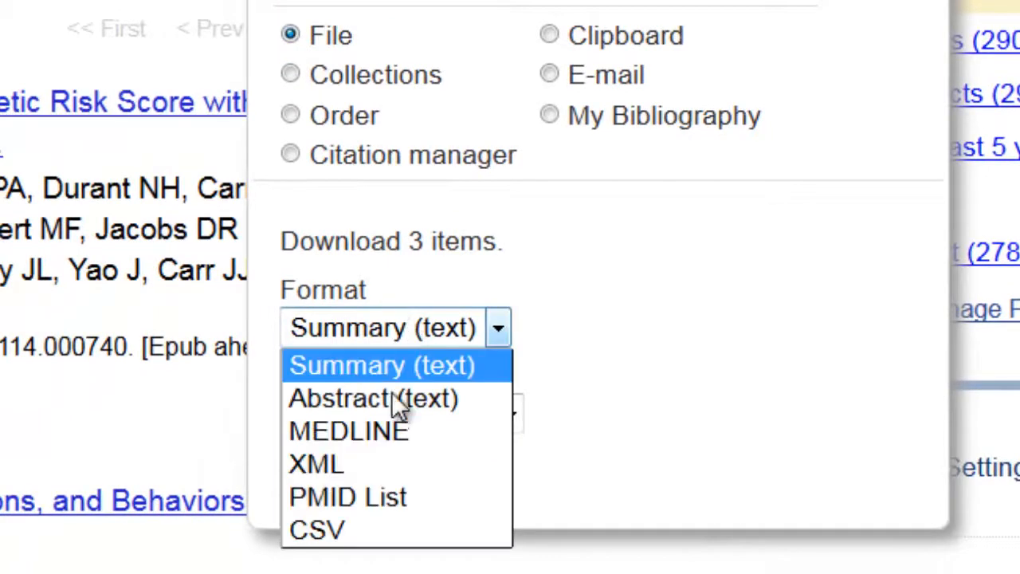
left_click(390, 429)
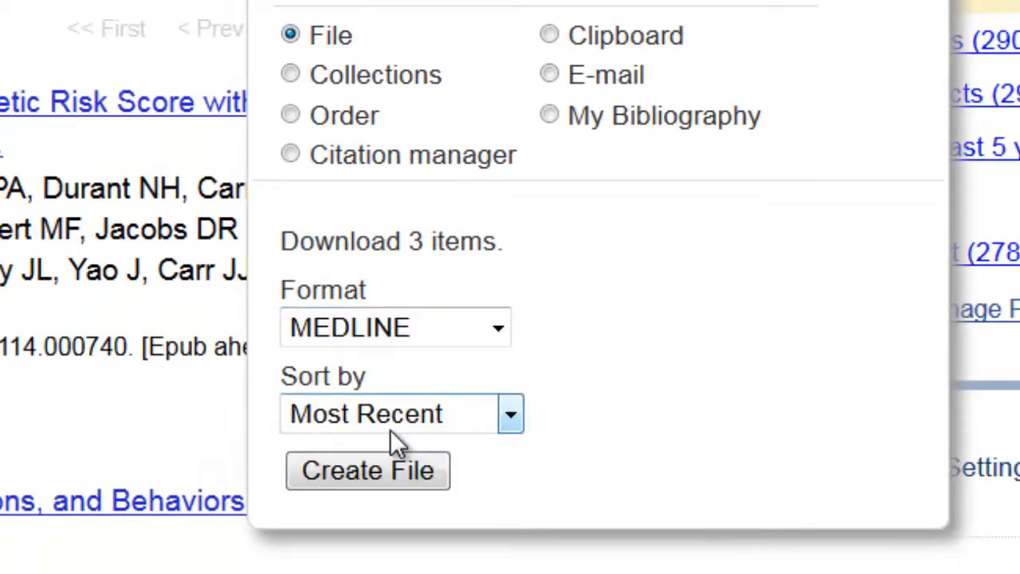
left_click(398, 470)
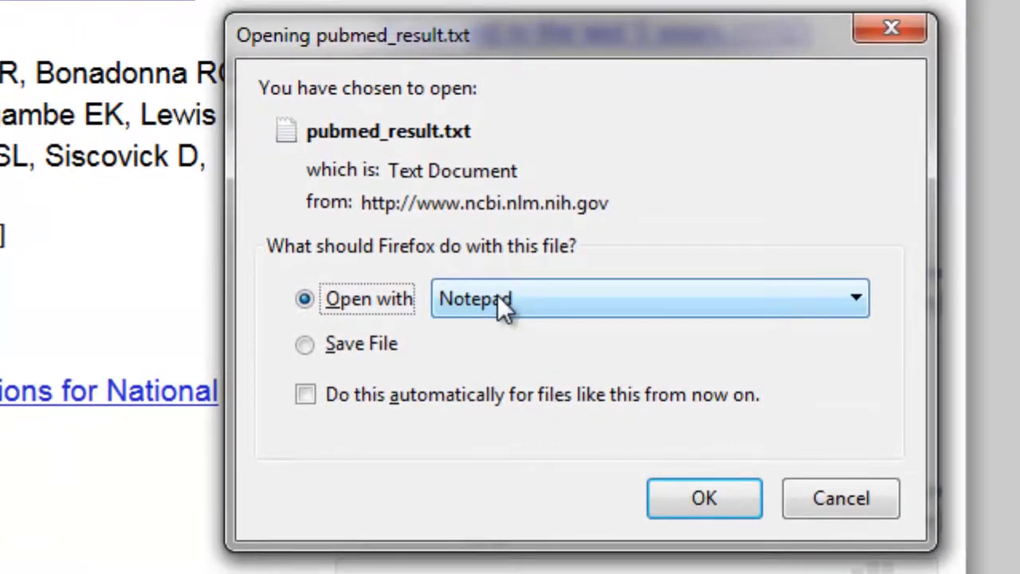
left_click(692, 497)
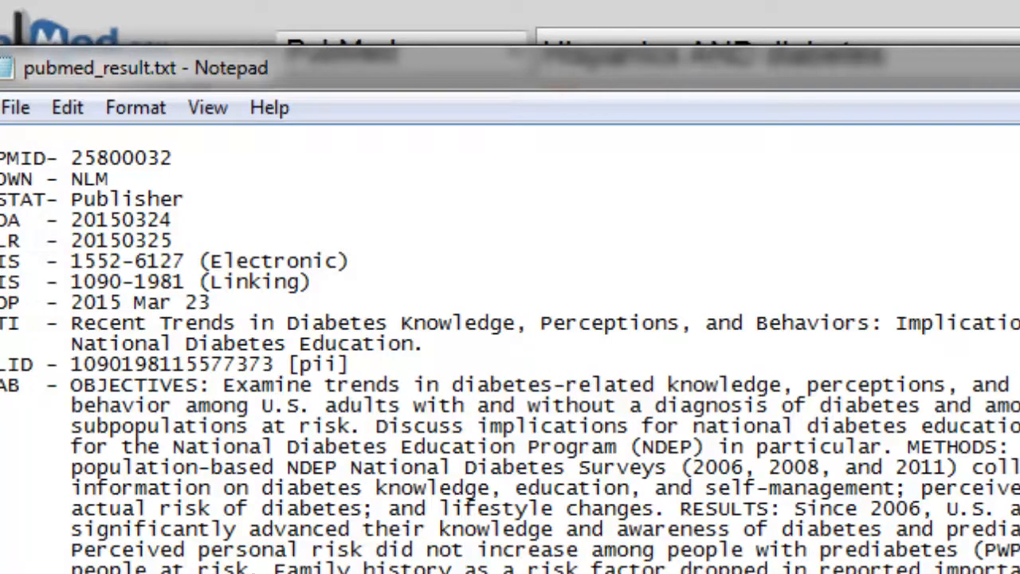
Copy the entire text of pubmed_result.txt.
key("ctrl+a")
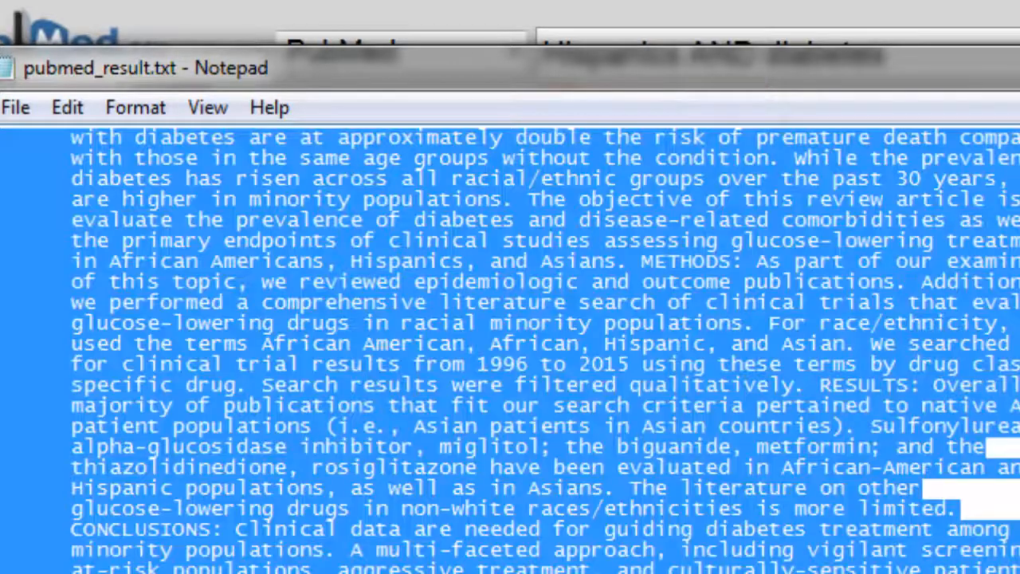
right_click(642, 255)
left_click(716, 357)
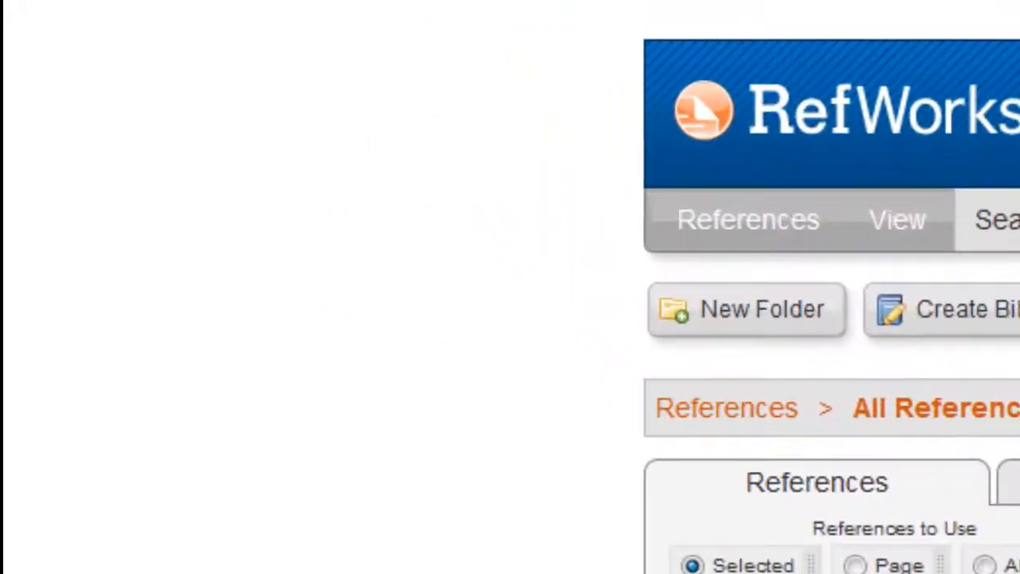
Switch to RefWorks, start a reference import from text, and paste the copied PubMed records.
mouse_move(715, 240)
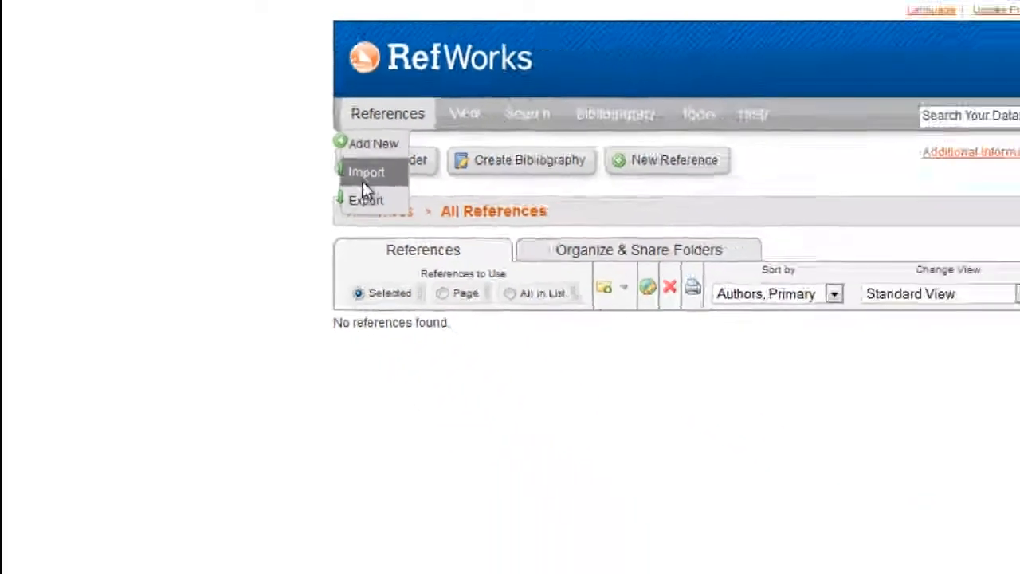
left_click(707, 335)
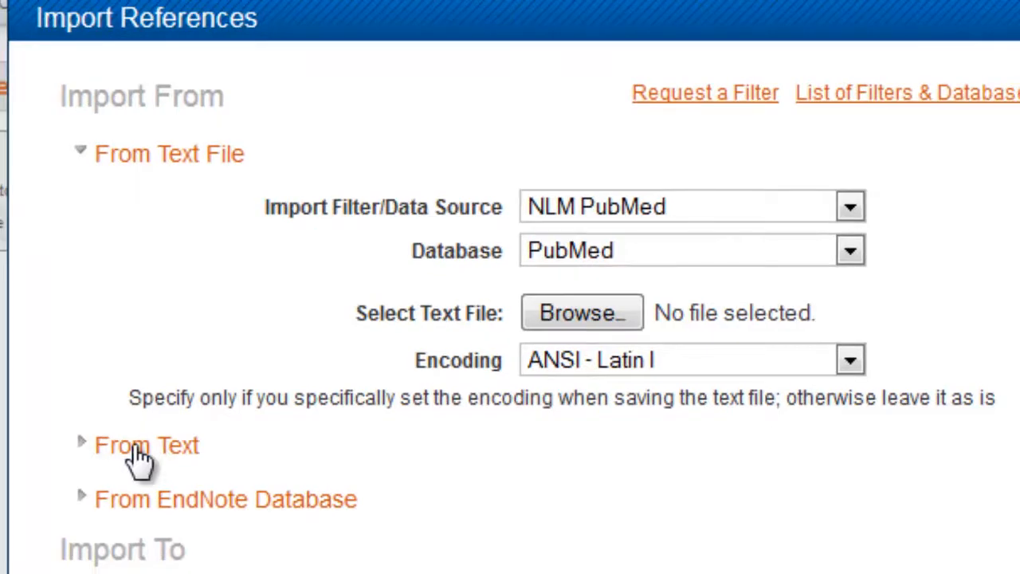
double_click(138, 451)
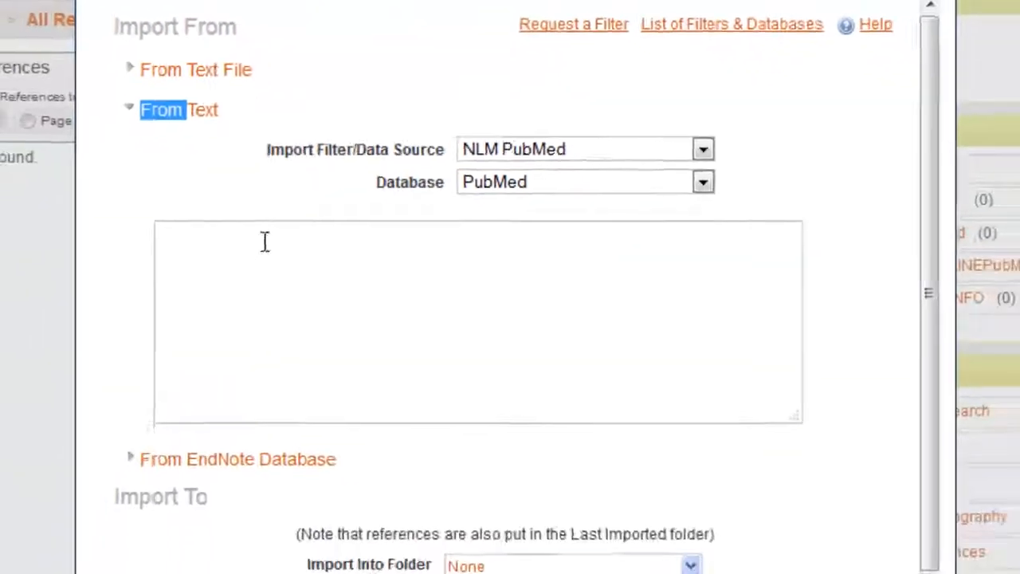
left_click(265, 219)
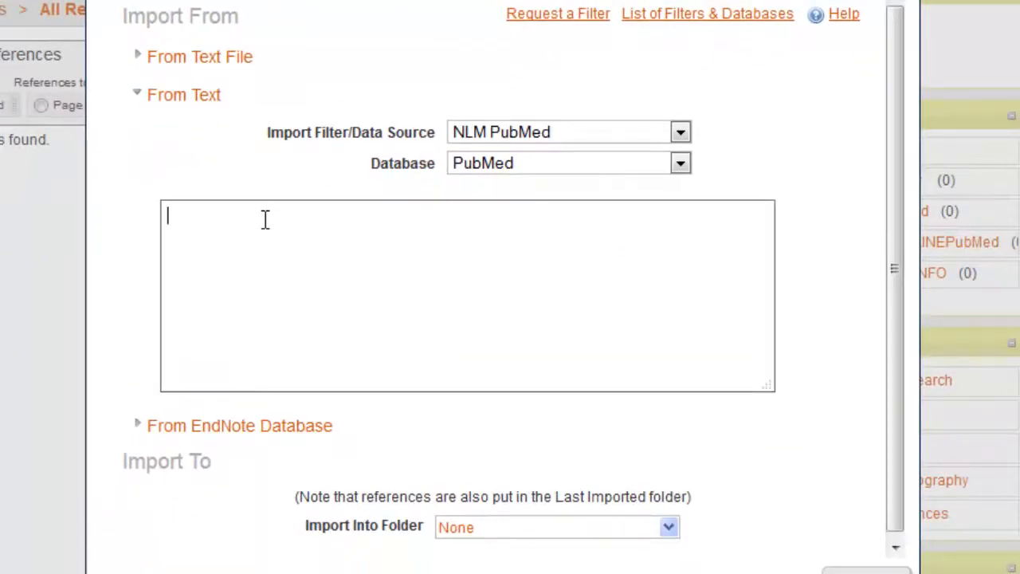
key("ctrl+v")
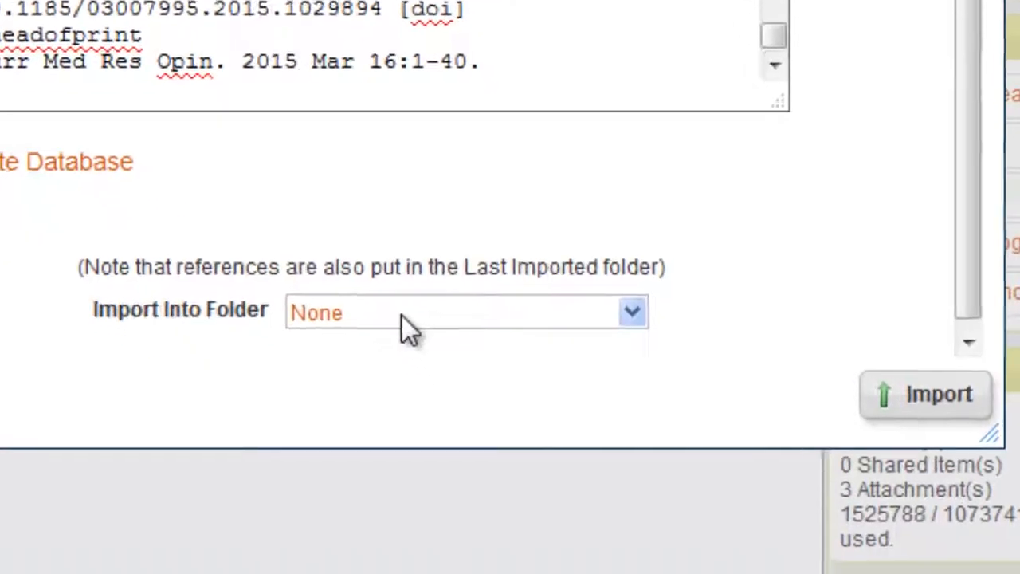
Import the pasted references into the ANun_MEDLINEPubMed folder and open the import log.
left_click(463, 436)
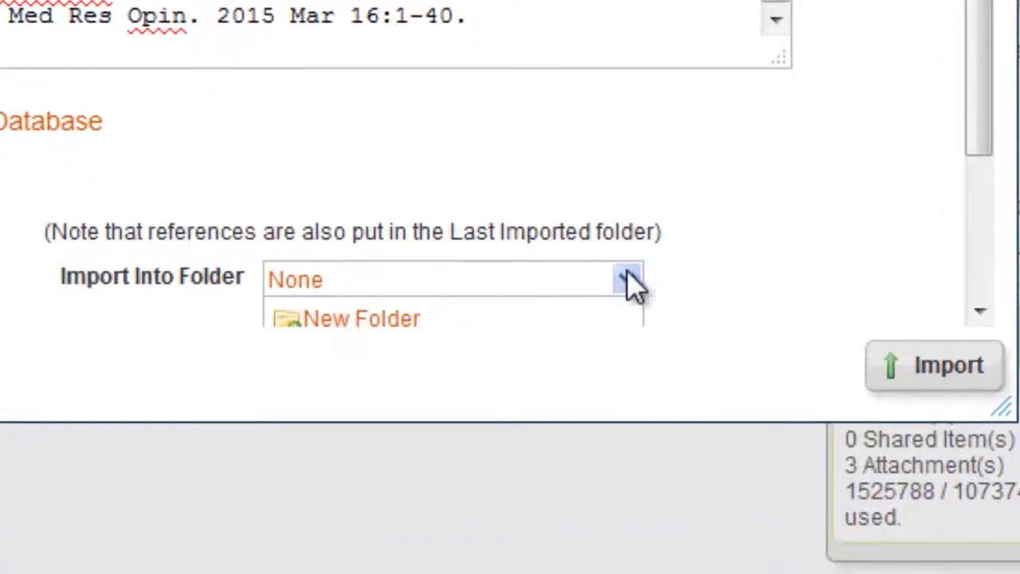
left_click_drag(982, 80, 973, 261)
left_click(444, 254)
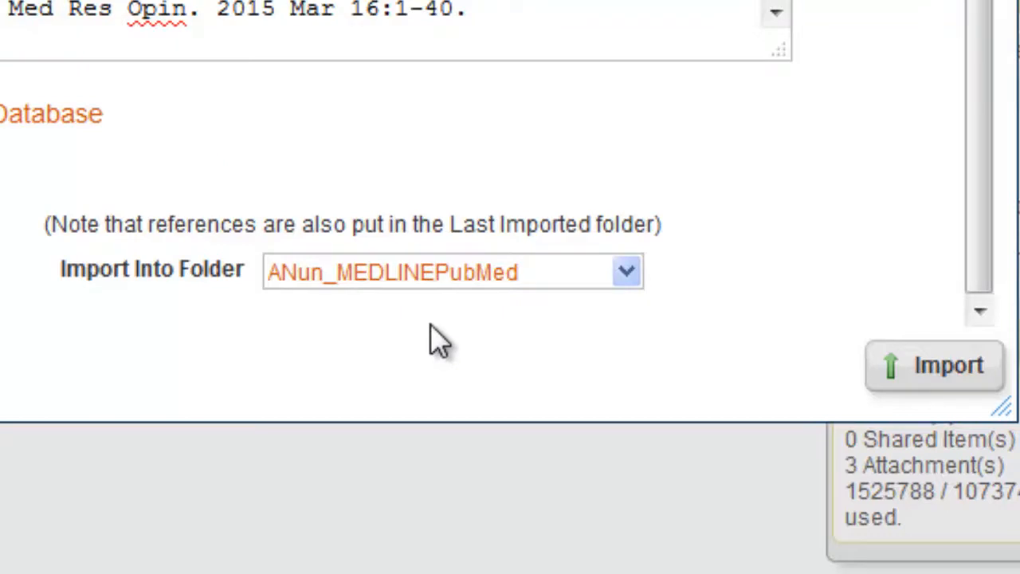
left_click(959, 365)
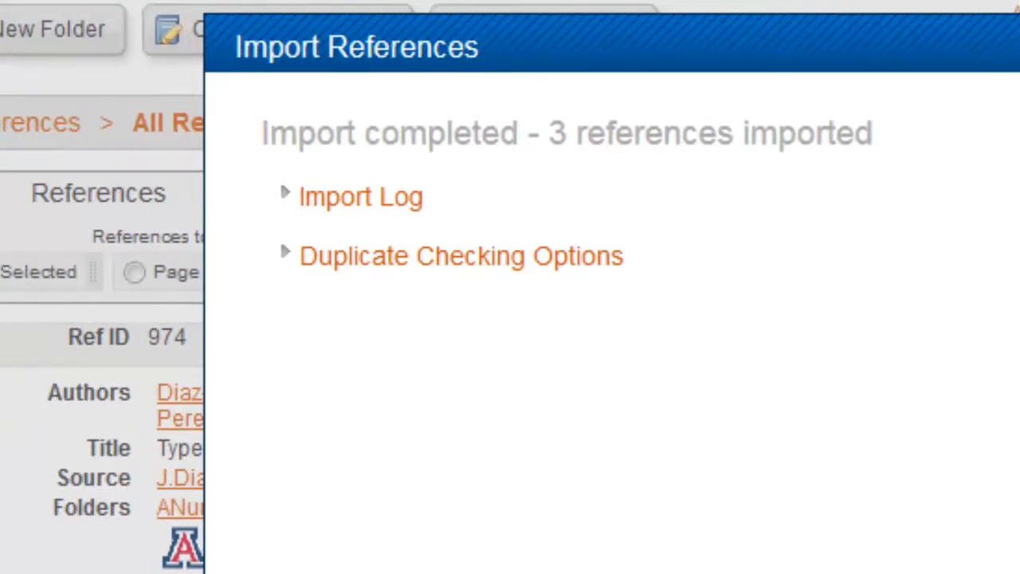
left_click(358, 197)
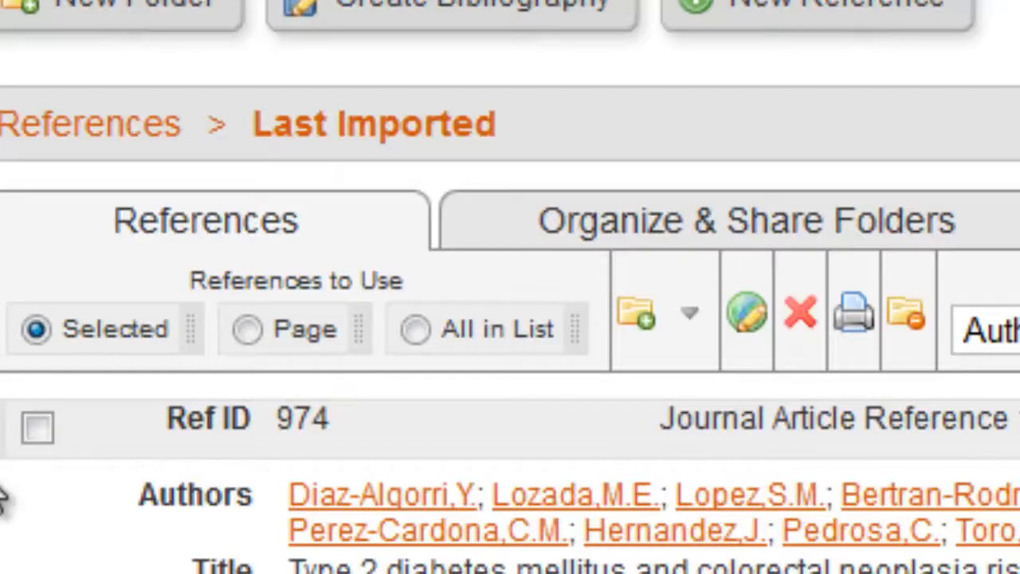
Set the references to use to All in List and open the ANun_MEDLINEPubMed folder to view its references.
left_click(417, 341)
left_click(689, 315)
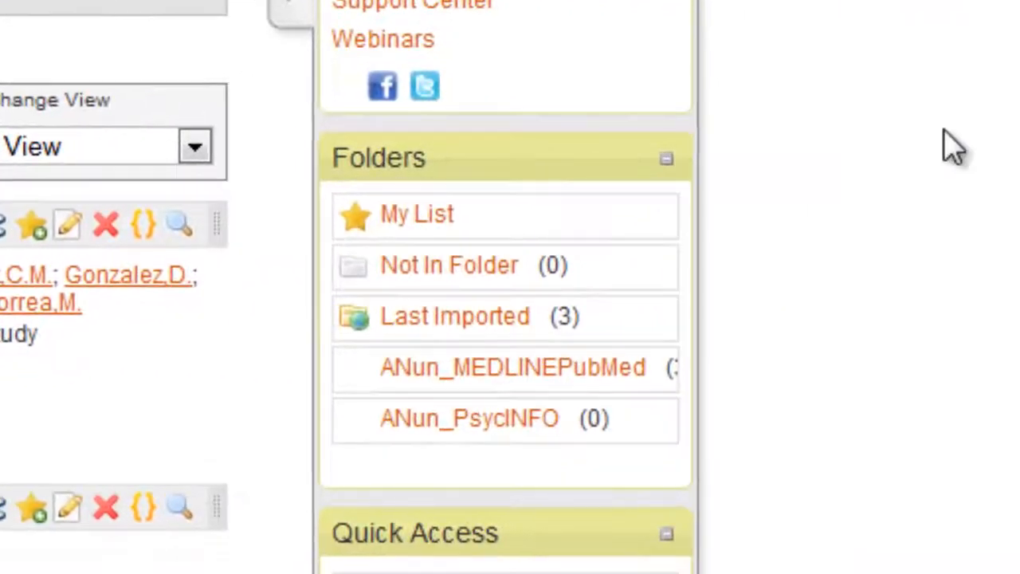
left_click(526, 368)
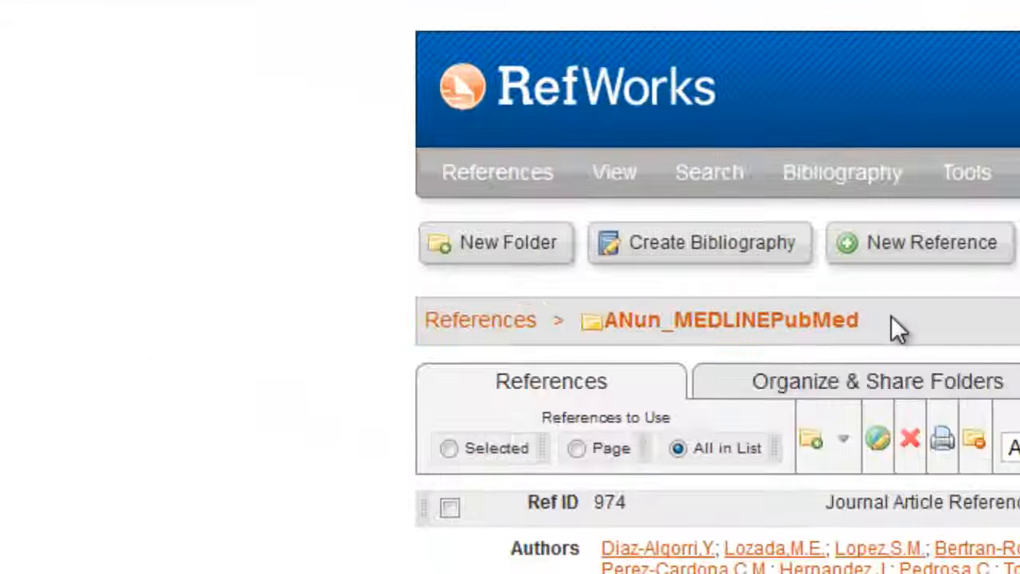
left_click_drag(891, 316, 590, 330)
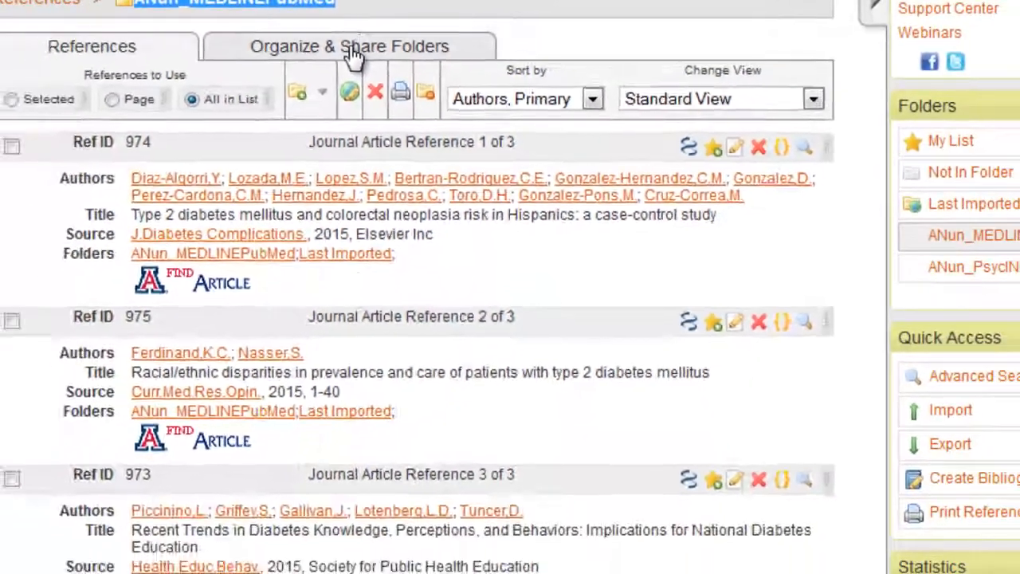
Share the ANun_MEDLINEPubMed folder and select its complete share URL.
left_click(263, 94)
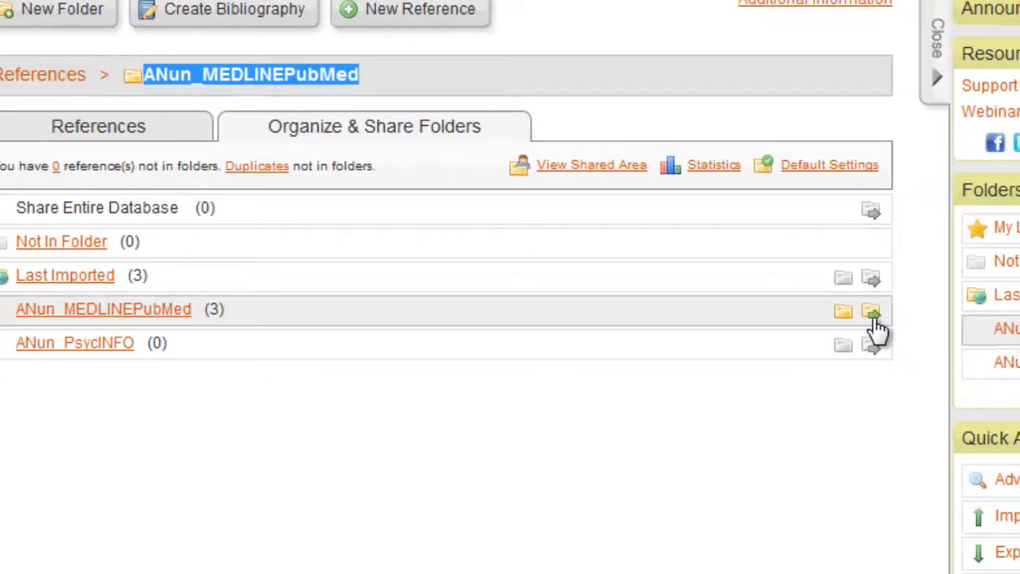
left_click(872, 313)
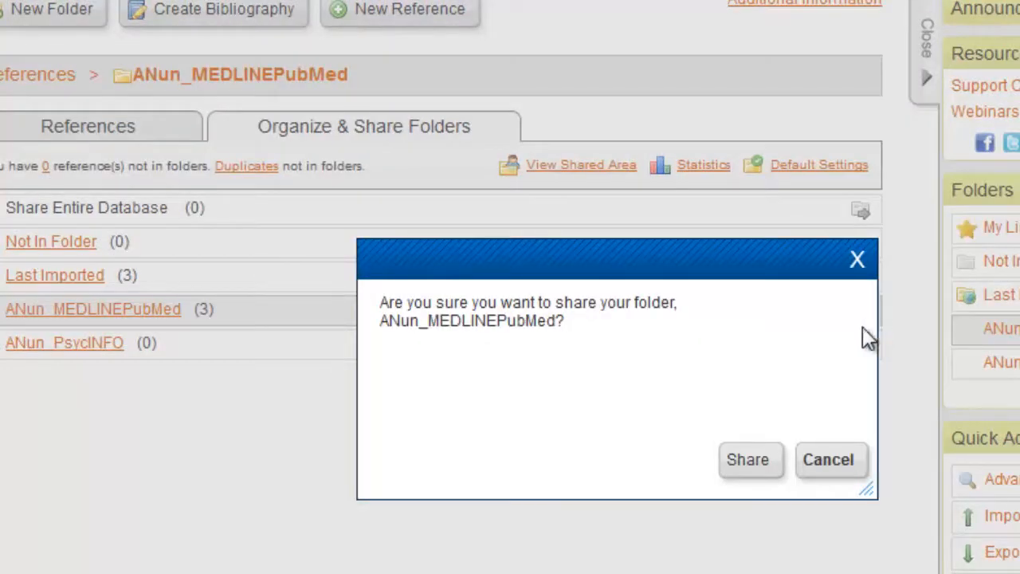
left_click(746, 467)
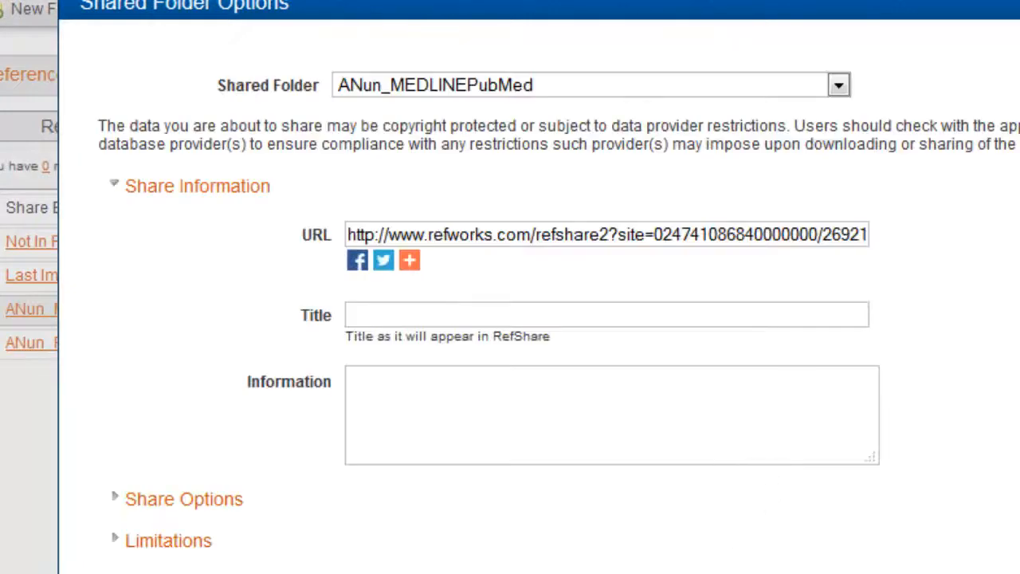
left_click(468, 228)
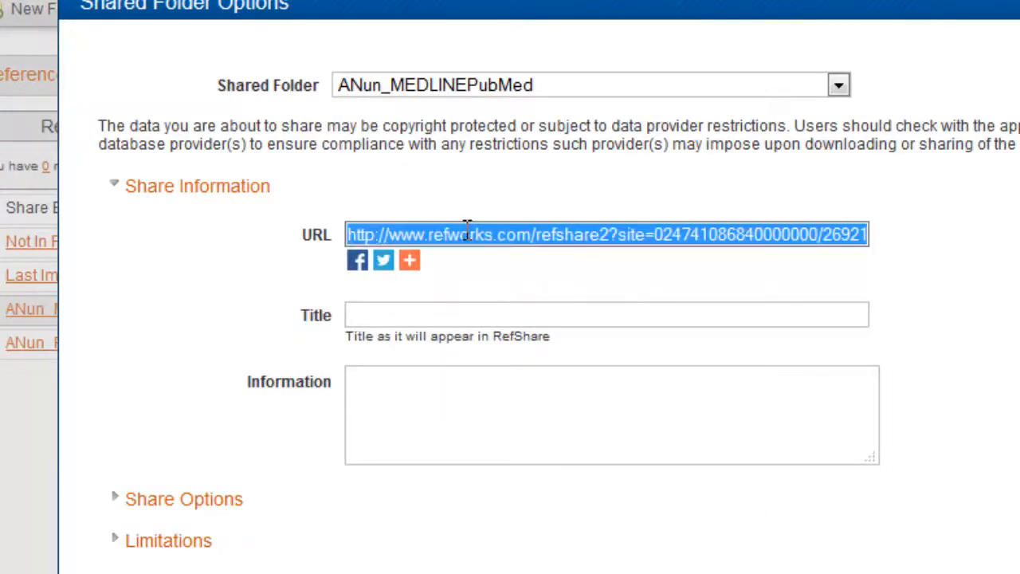
left_click(465, 229)
left_click_drag(350, 237, 869, 235)
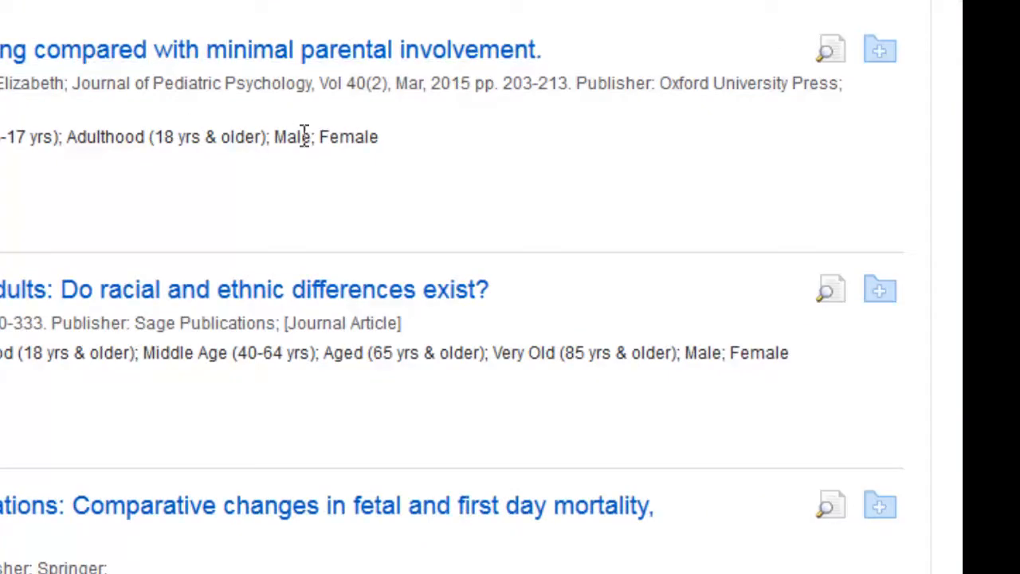
In the PsycINFO results, add the adolescent weight control, diabetes self-efficacy and perinatal disparities articles to the folder, and review the folder's contents.
left_click(882, 61)
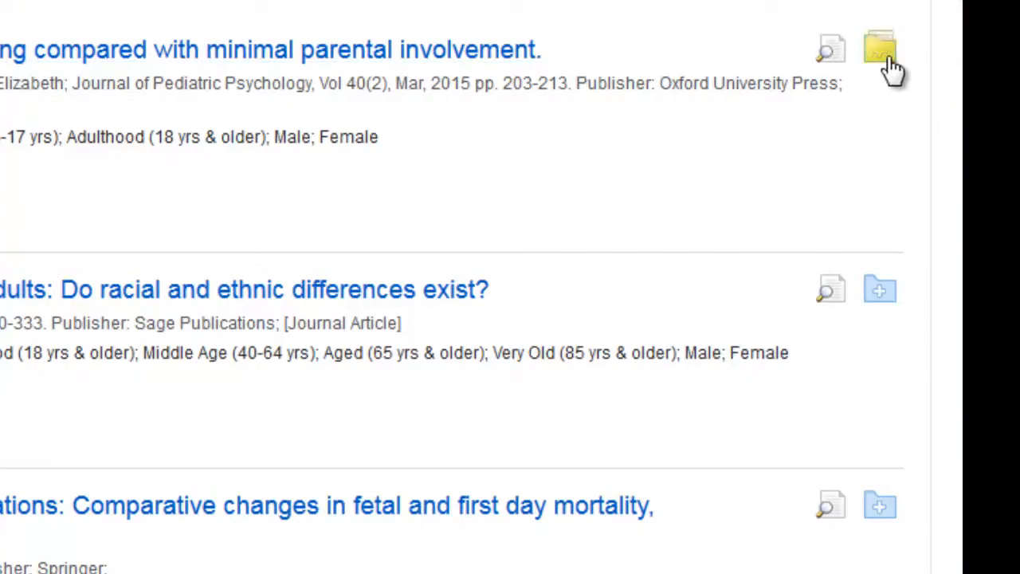
left_click(883, 311)
left_click(894, 514)
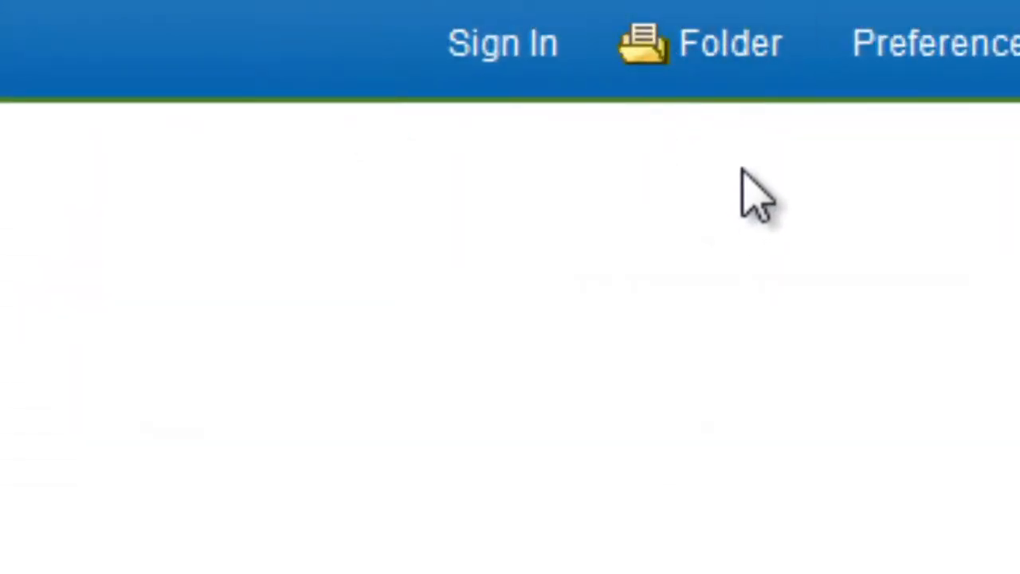
left_click(745, 54)
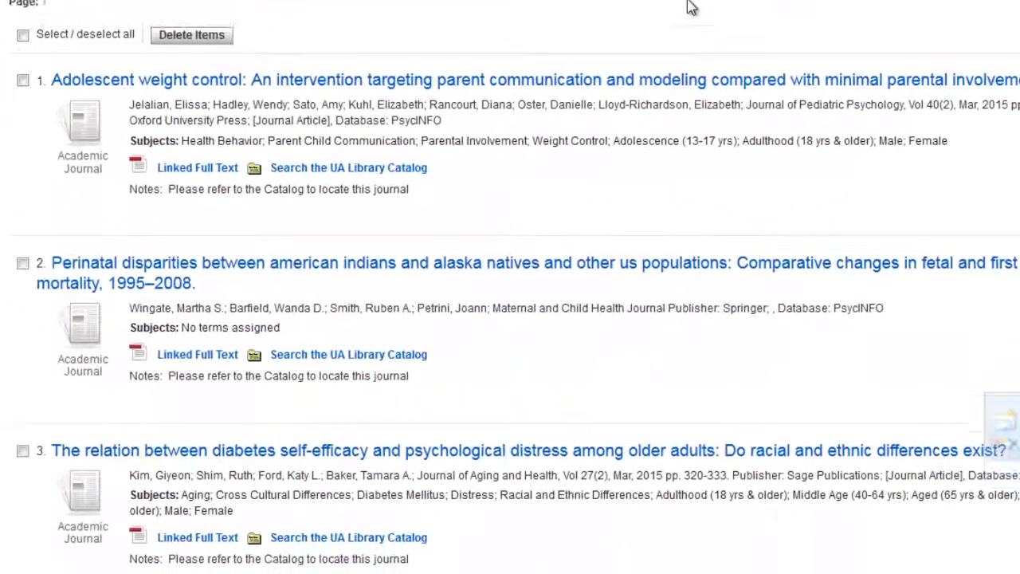
scroll(295, 289, "down", 4)
scroll(337, 3, "up", 1)
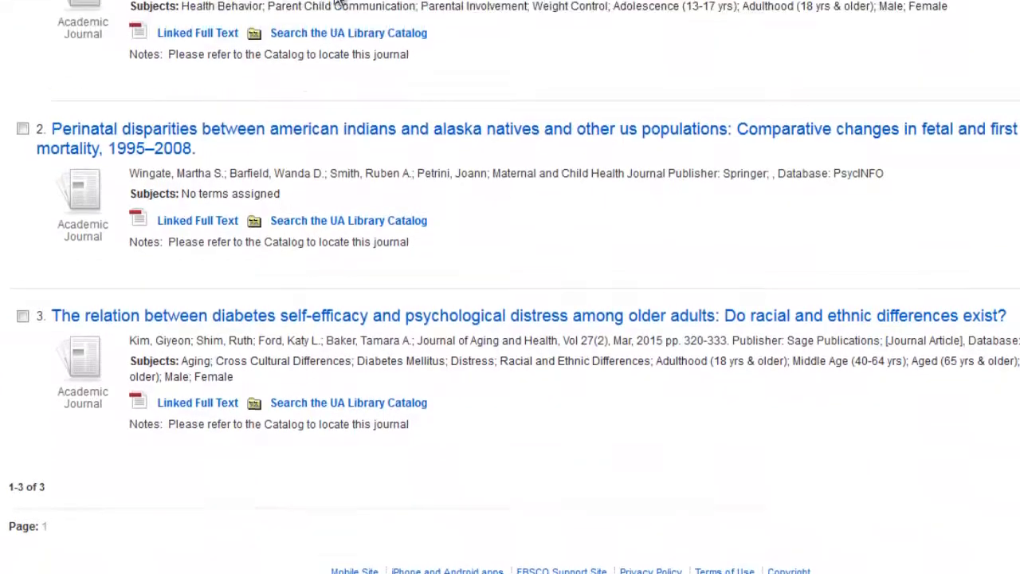
scroll(338, 2, "up", 2)
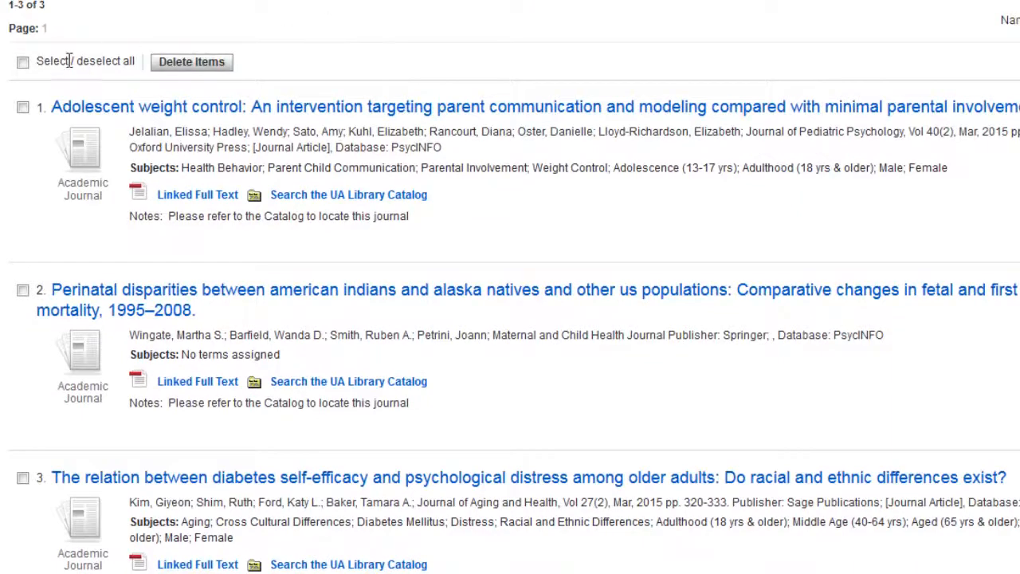
Select all articles in the folder and export them with Direct Export to RefWorks.
left_click(24, 64)
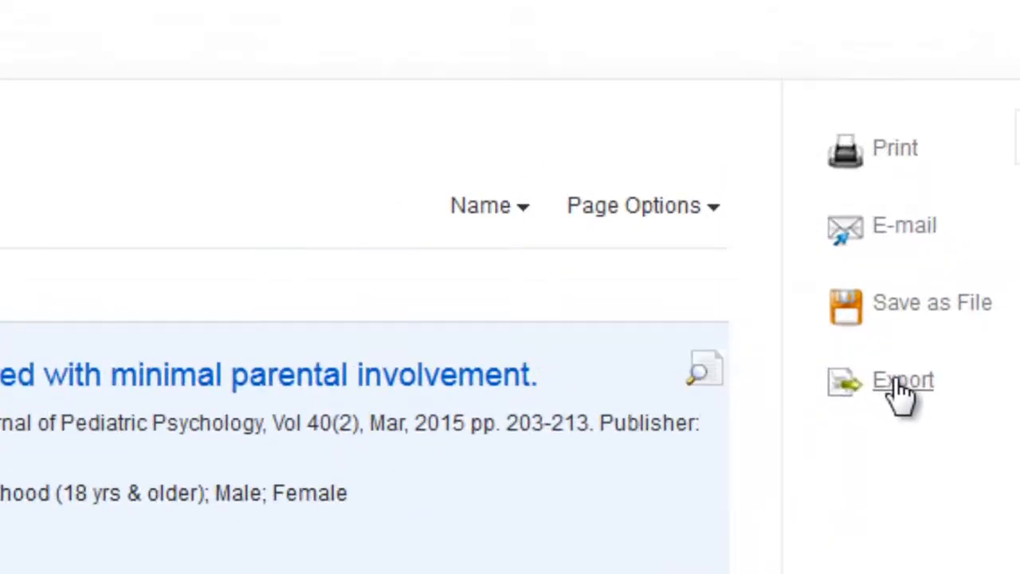
left_click(901, 384)
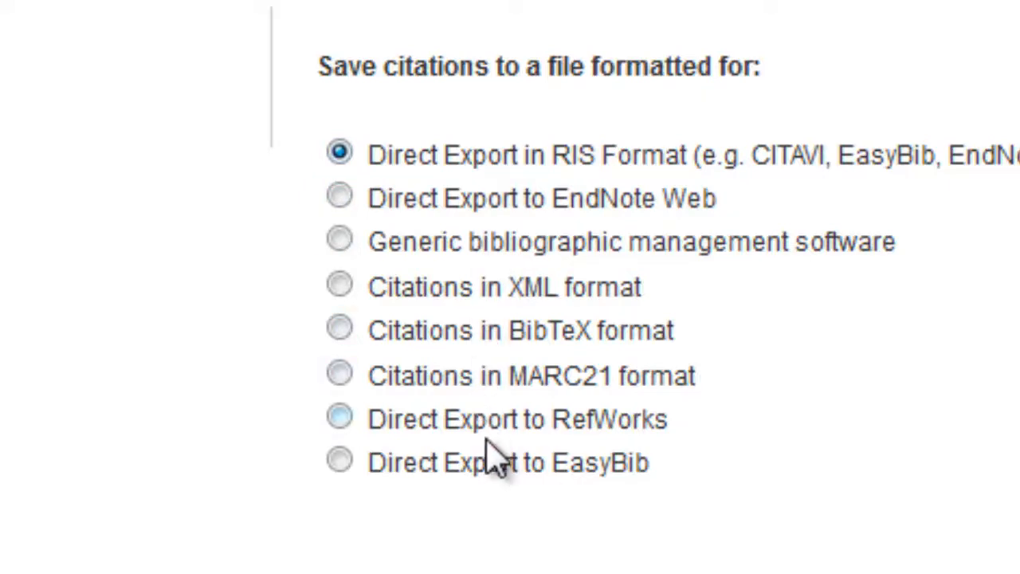
left_click(341, 419)
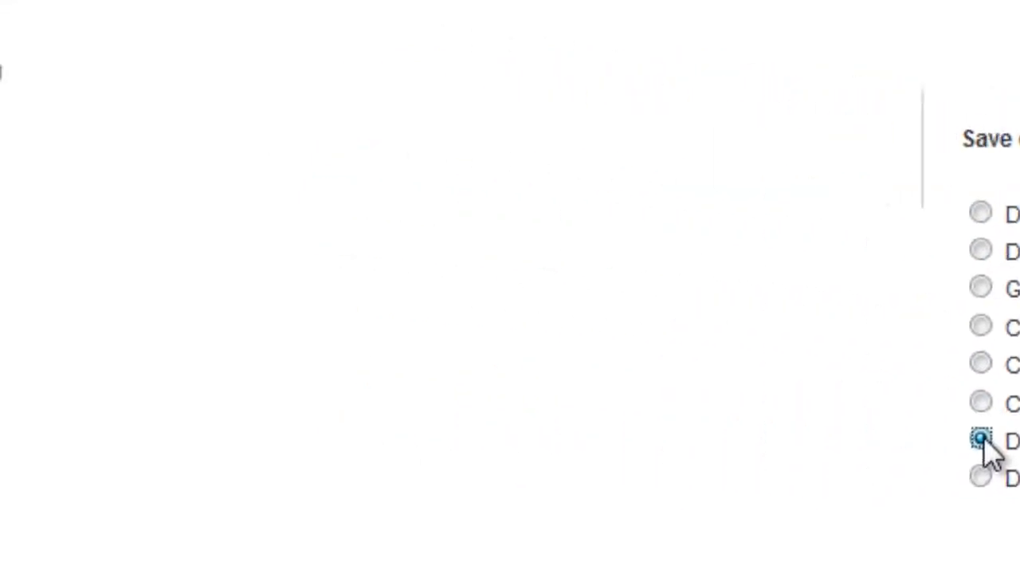
left_click(77, 197)
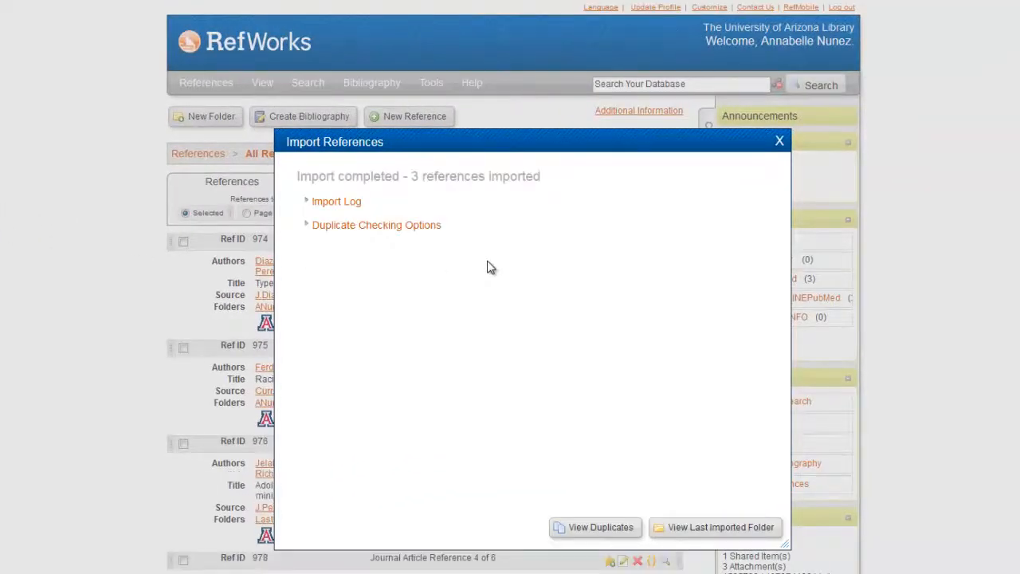
Open the Last Imported folder from the completed RefWorks import and check its heading.
left_click(726, 531)
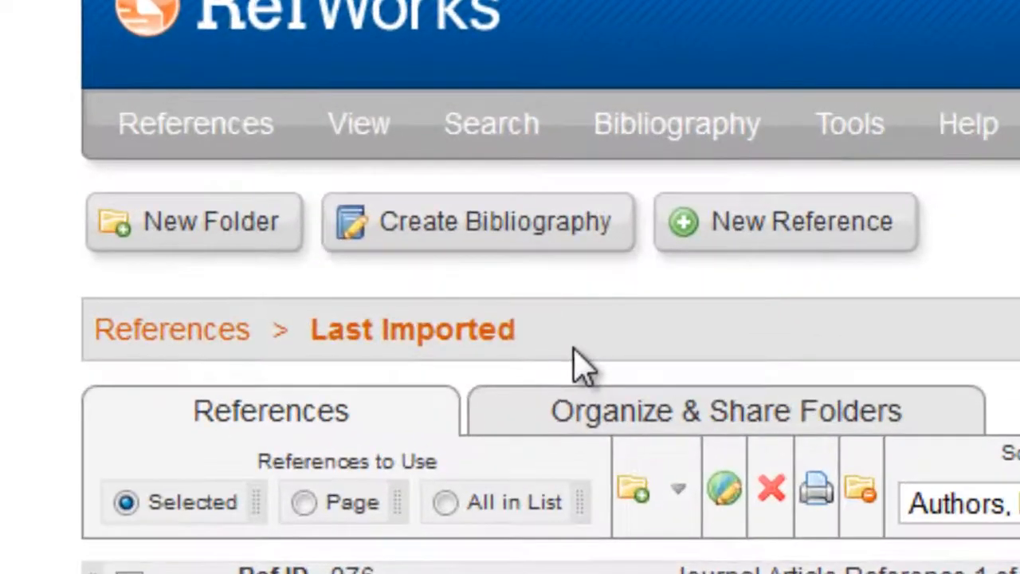
left_click_drag(336, 159, 264, 158)
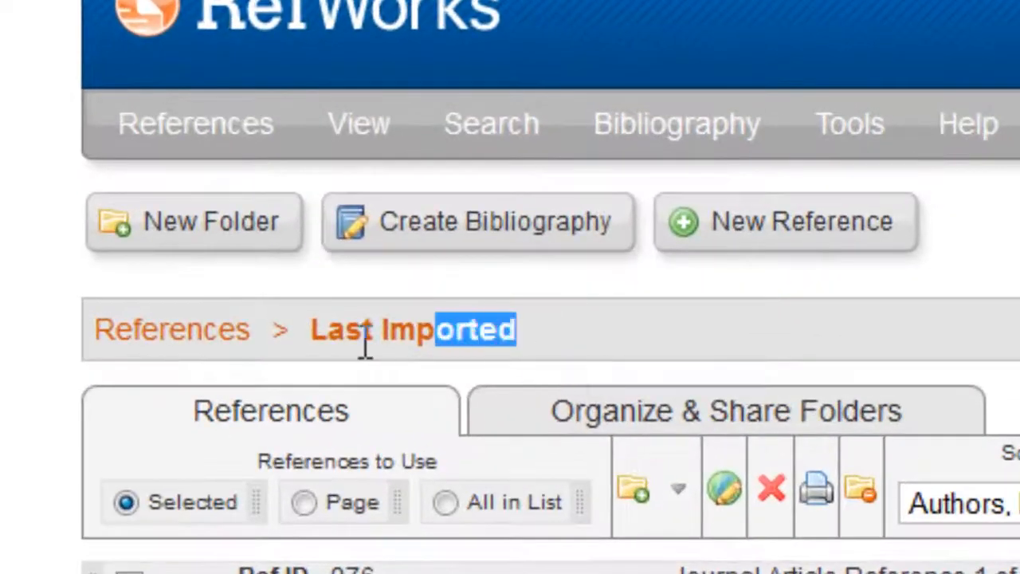
left_click_drag(365, 344, 296, 342)
left_click(240, 568)
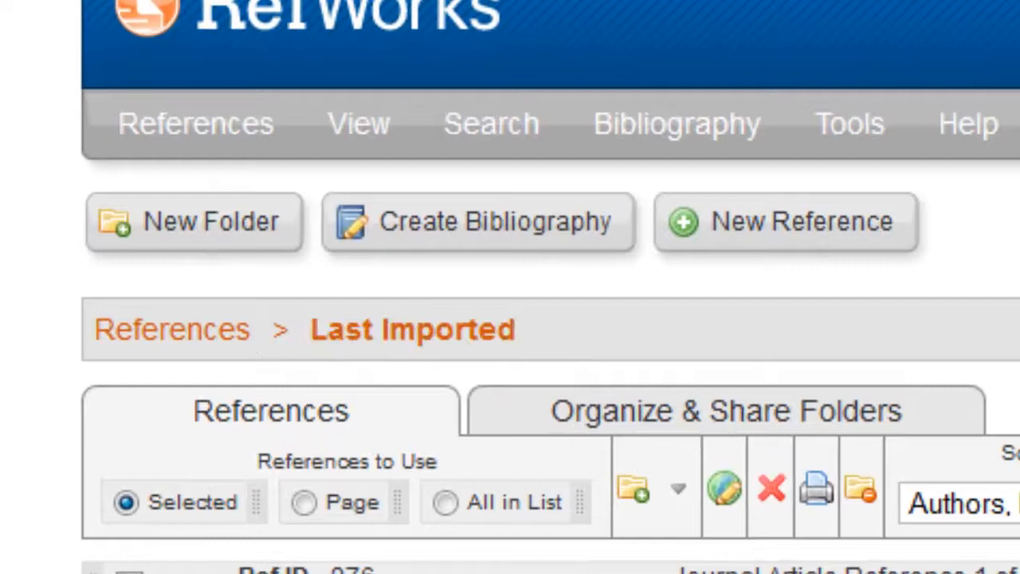
Add all references in the Last Imported list to the ANun_PsycINFO folder and open that folder.
left_click(447, 504)
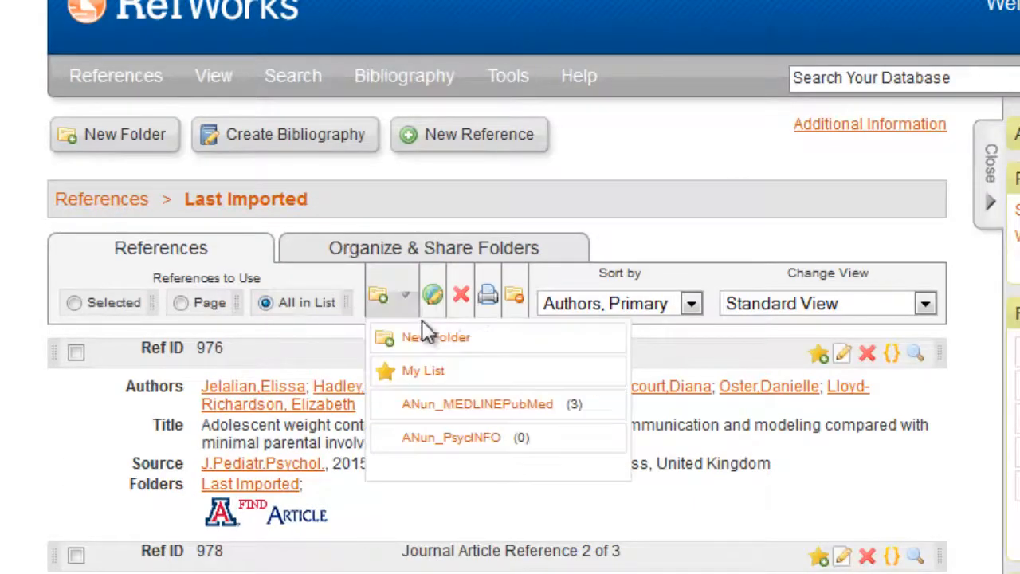
mouse_move(408, 307)
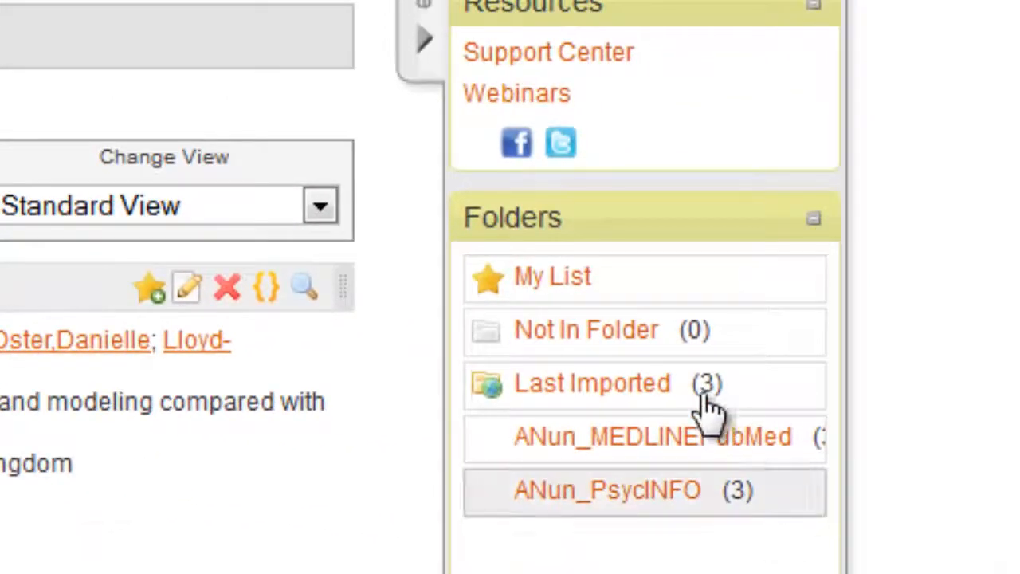
left_click(642, 506)
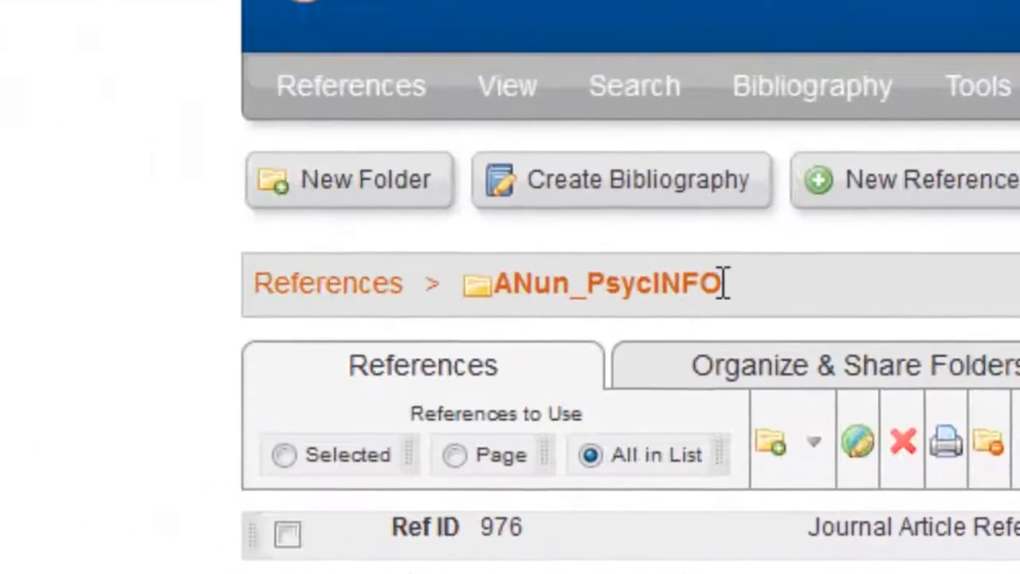
left_click_drag(723, 283, 423, 317)
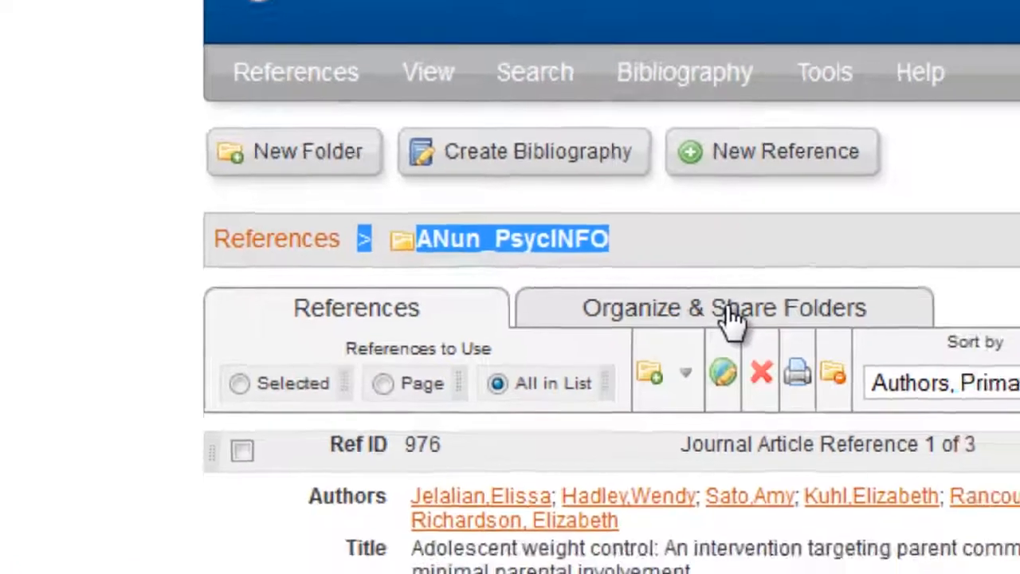
Share the ANun_PsycINFO folder and confirm the sharing.
left_click(732, 315)
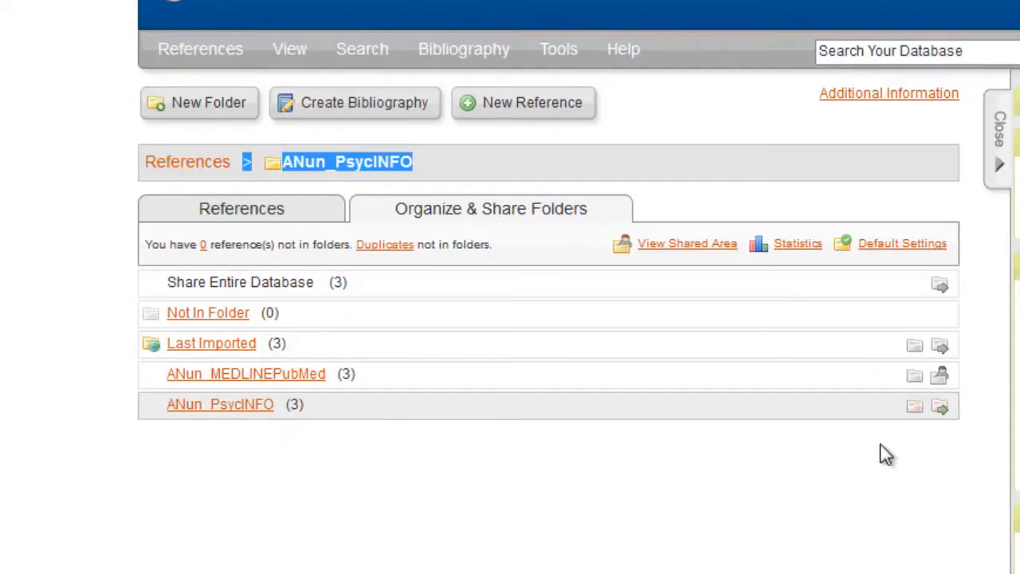
left_click(941, 409)
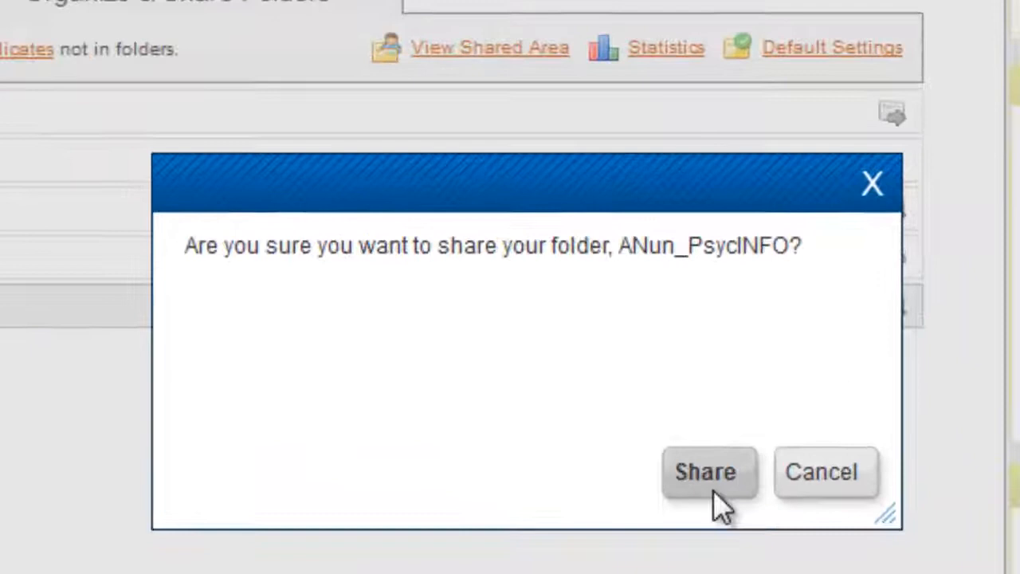
left_click(765, 491)
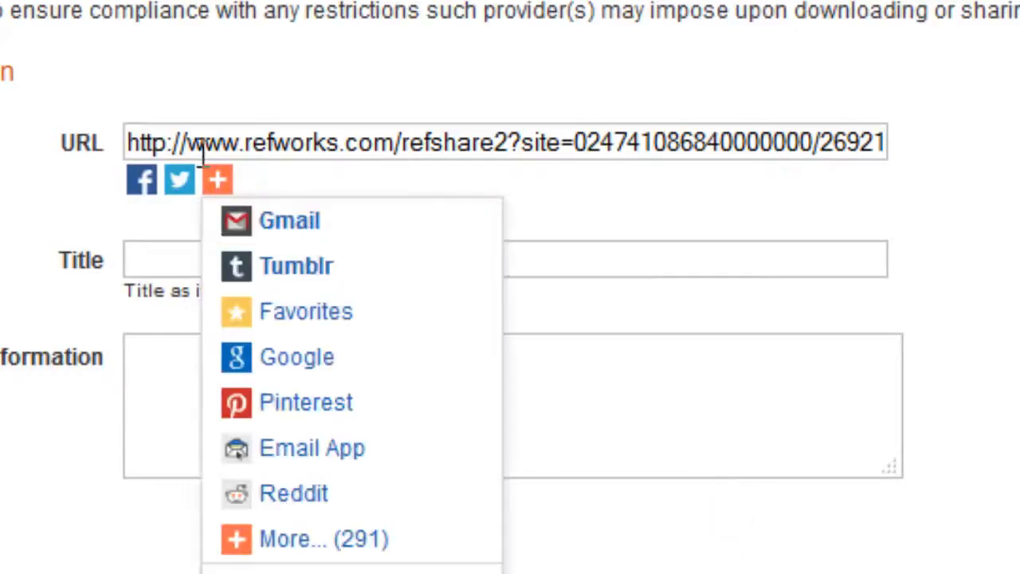
Select and copy the complete share URL of the ANun_PsycINFO folder.
left_click(207, 142)
left_click(206, 142)
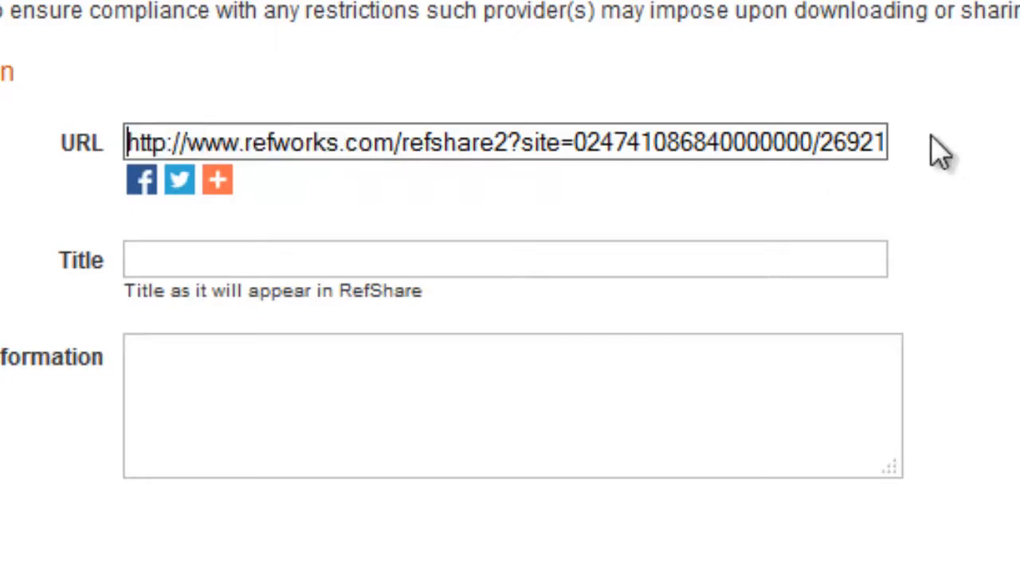
left_click(877, 139)
left_click_drag(888, 136, 843, 138)
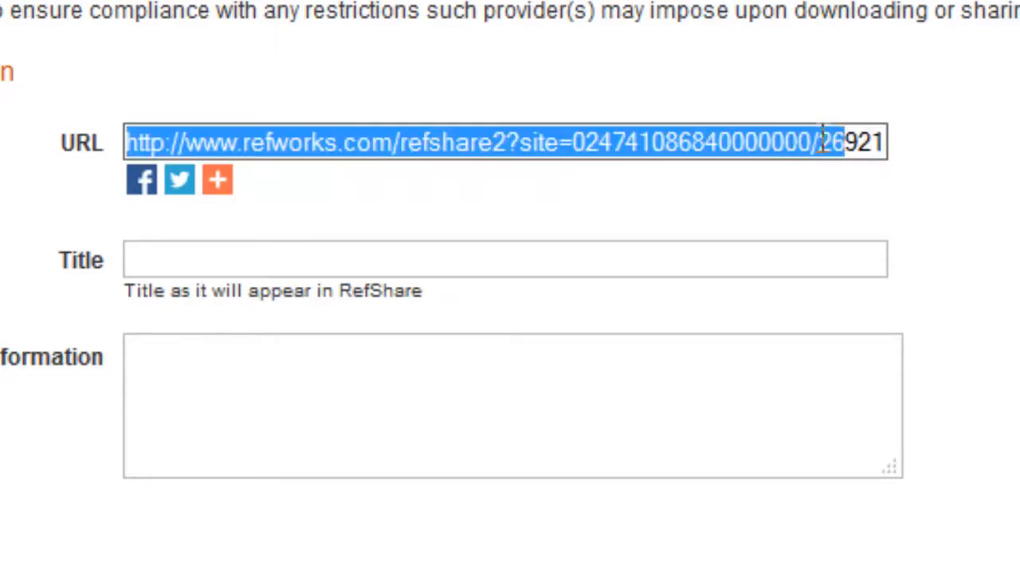
left_click(683, 127)
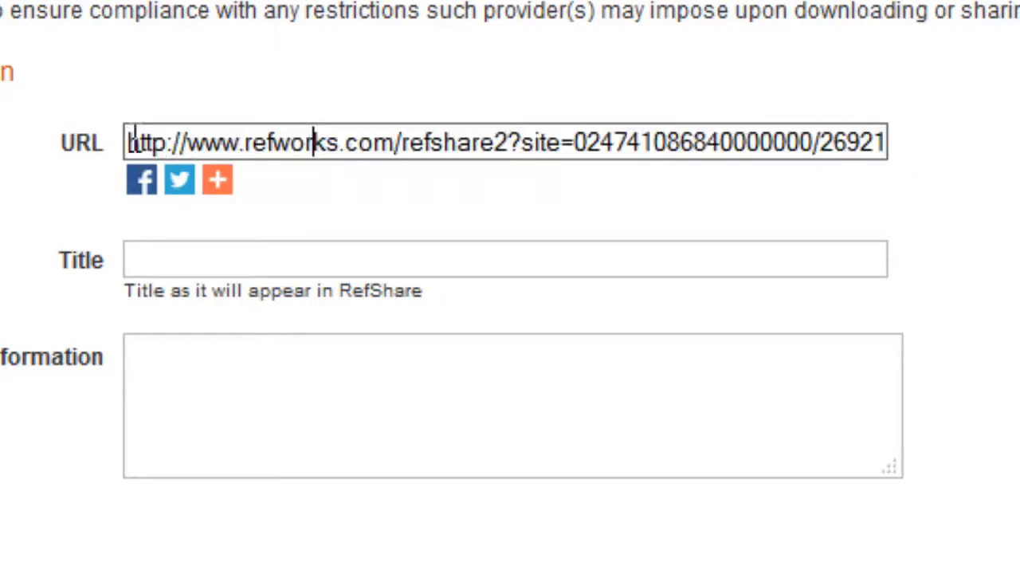
left_click_drag(128, 142, 923, 132)
key("ctrl+c")
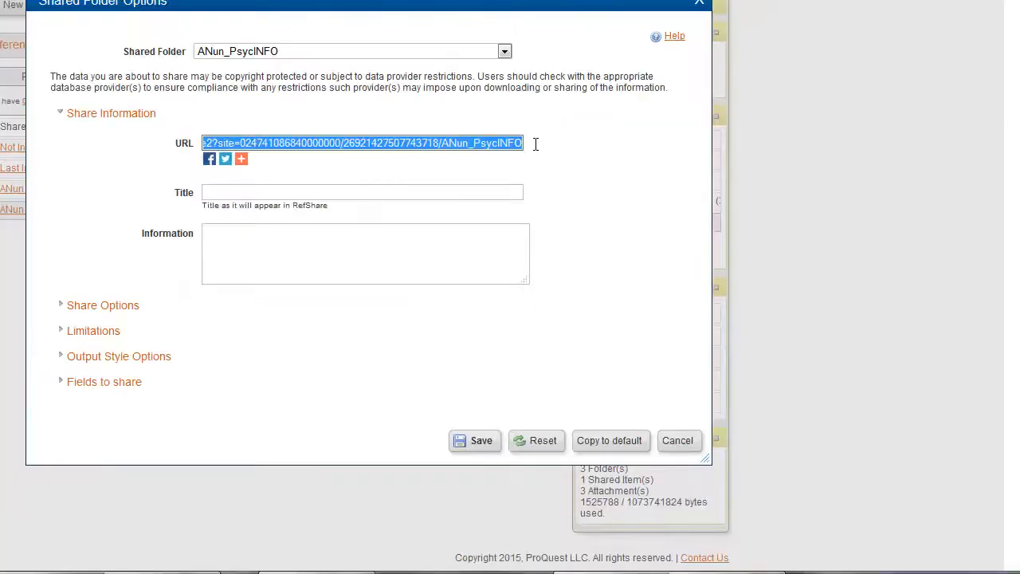
Switch to the email titled RefWorks Library for Import Citation Exercise and paste the ANun_PsycINFO link below the MEDLINEPubMed link.
left_click(536, 144)
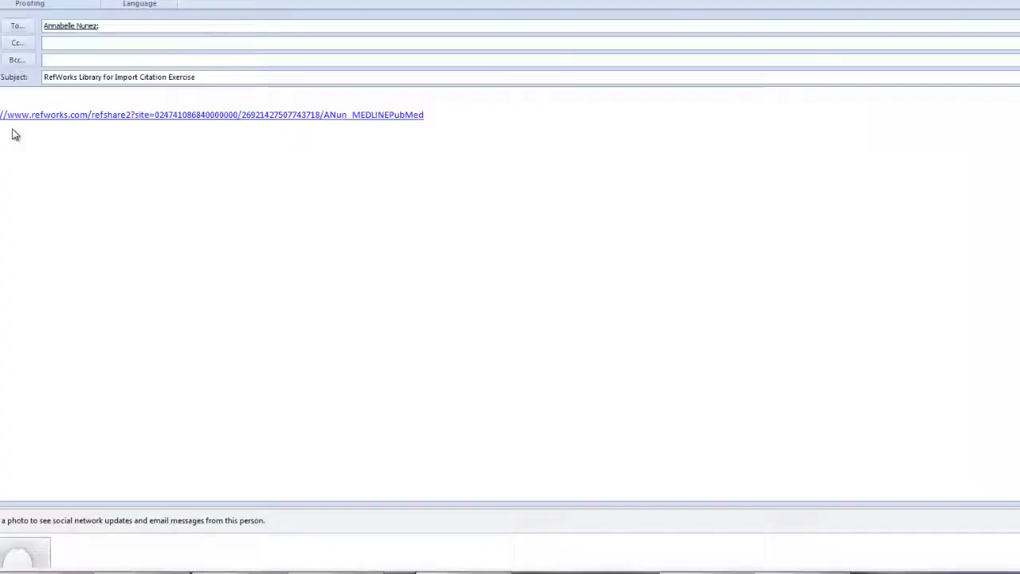
left_click(52, 301)
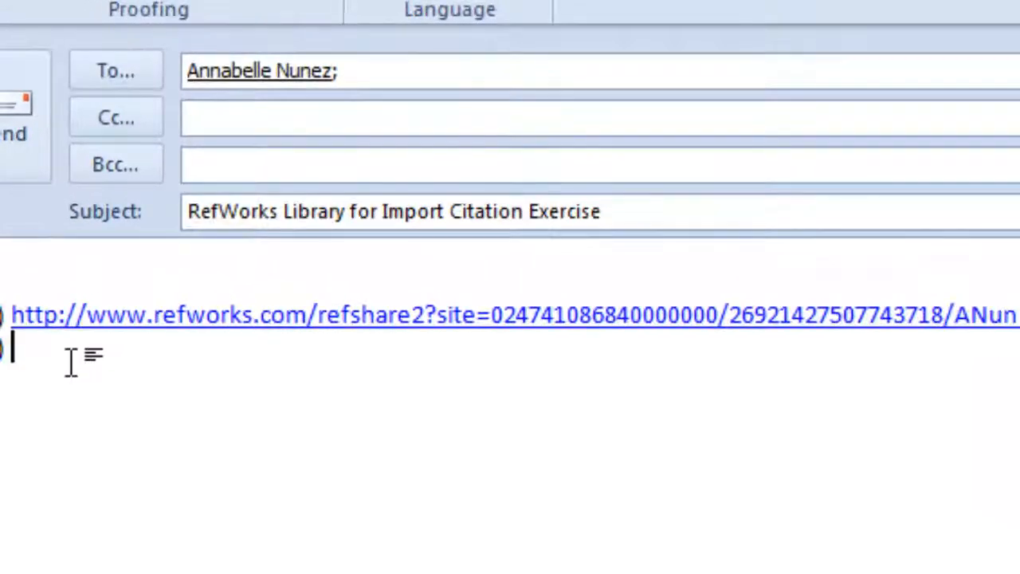
key("ctrl+v")
key("Return")
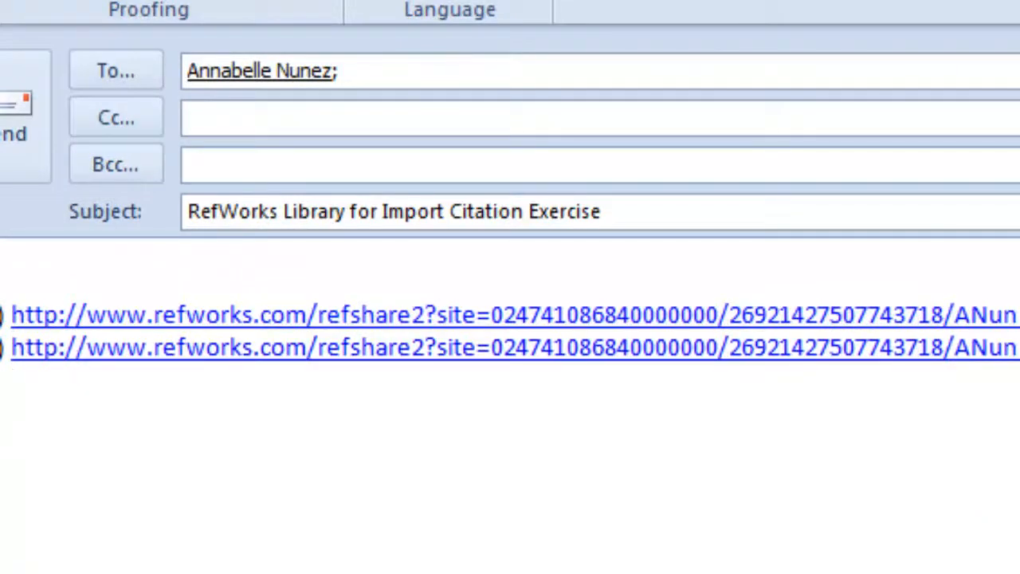